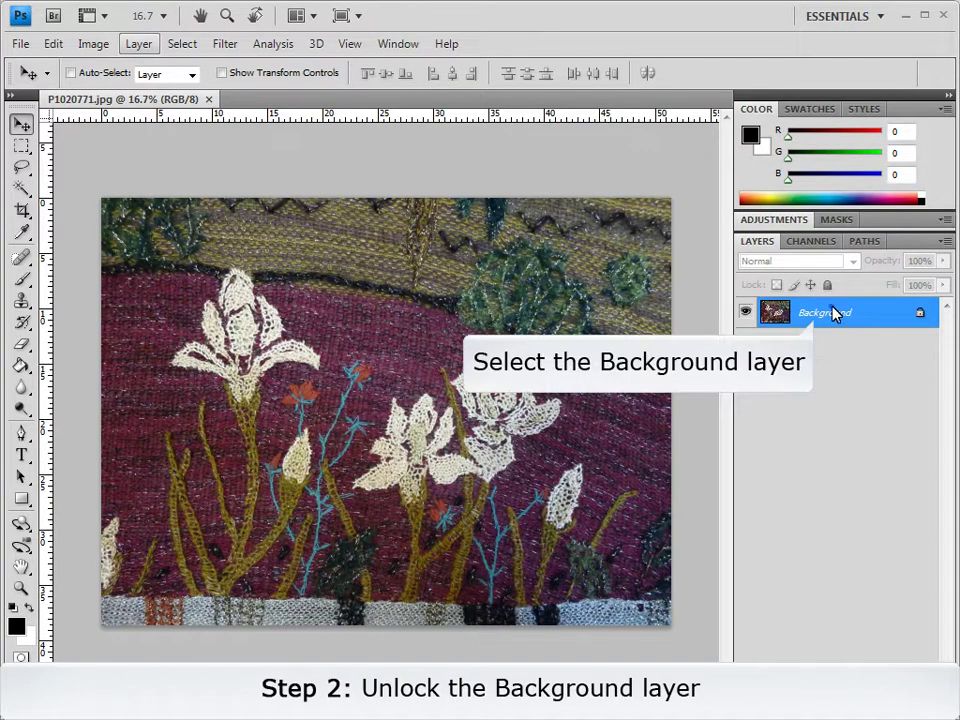
Step: Convert the locked Background of the iris textile photo into an editable layer named Layer 0
click(140, 44)
click(372, 82)
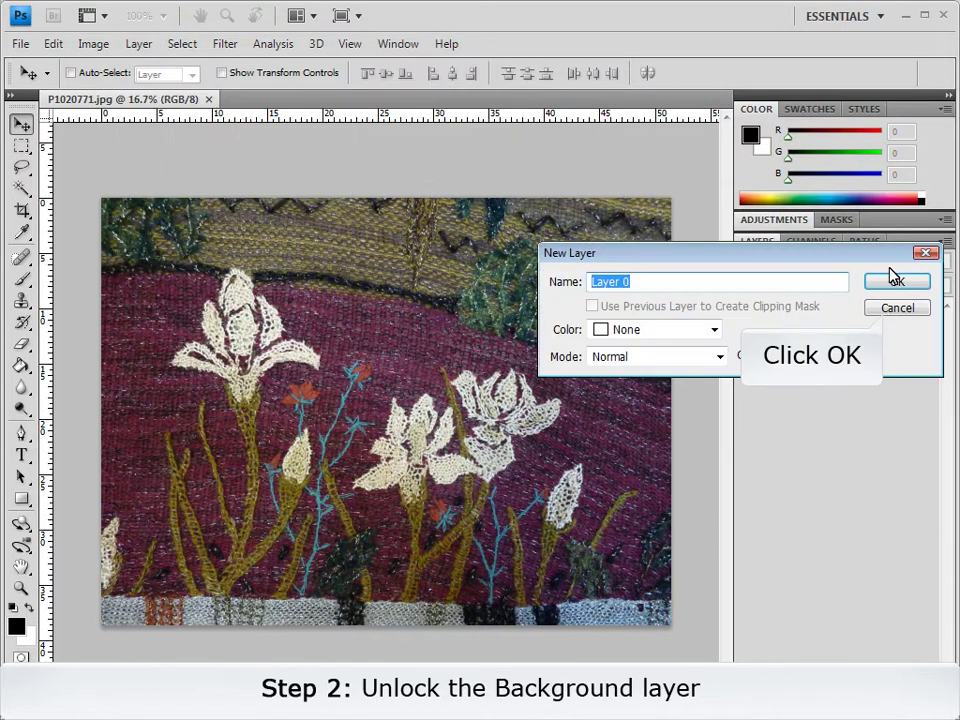
click(892, 283)
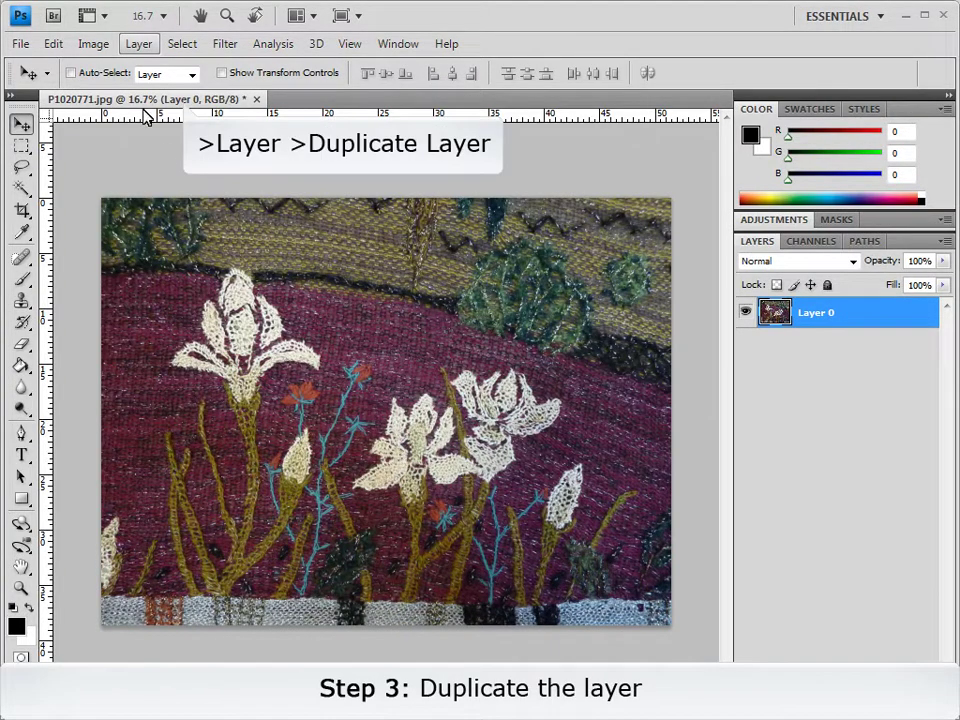
Step: Duplicate Layer 0 to create Layer 0 copy
click(133, 44)
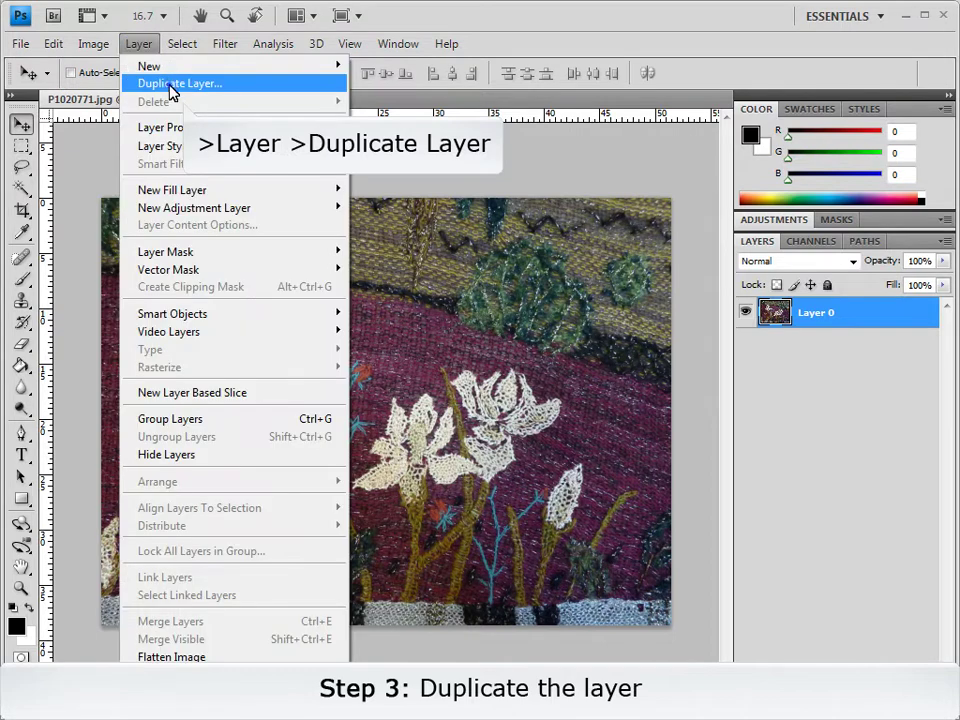
click(170, 84)
click(900, 272)
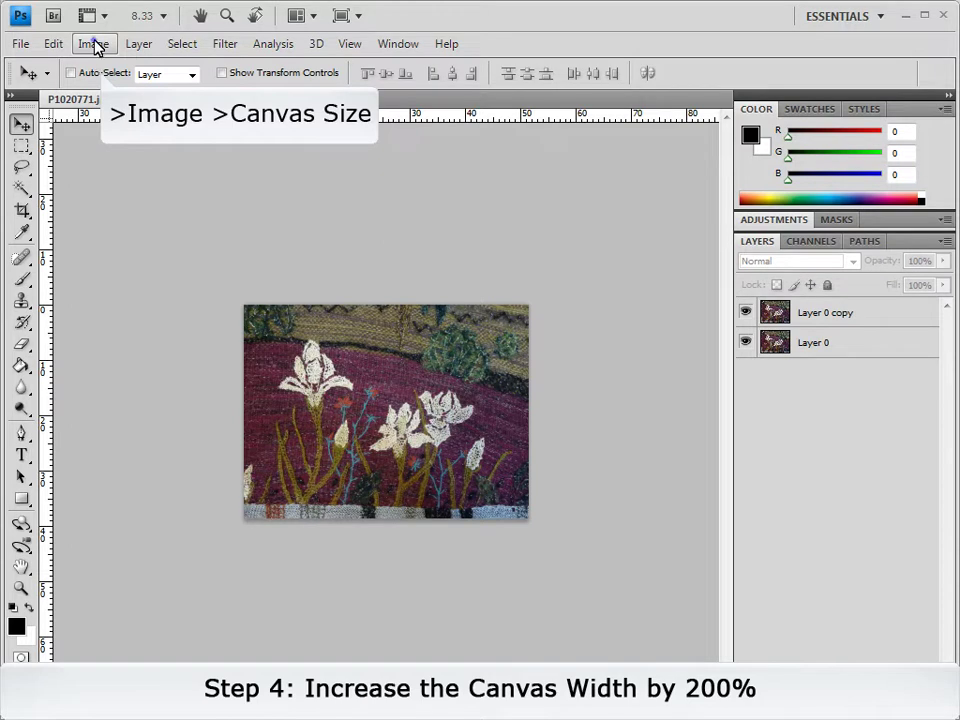
Step: Extend the canvas width to 200 percent, anchored left
click(95, 46)
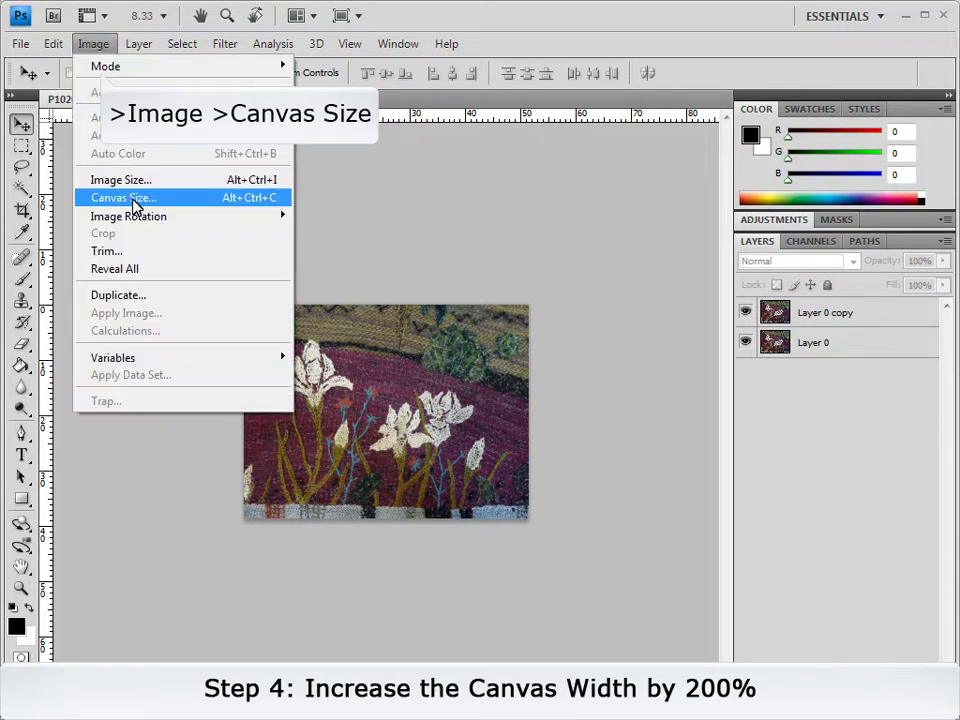
click(135, 205)
click(441, 428)
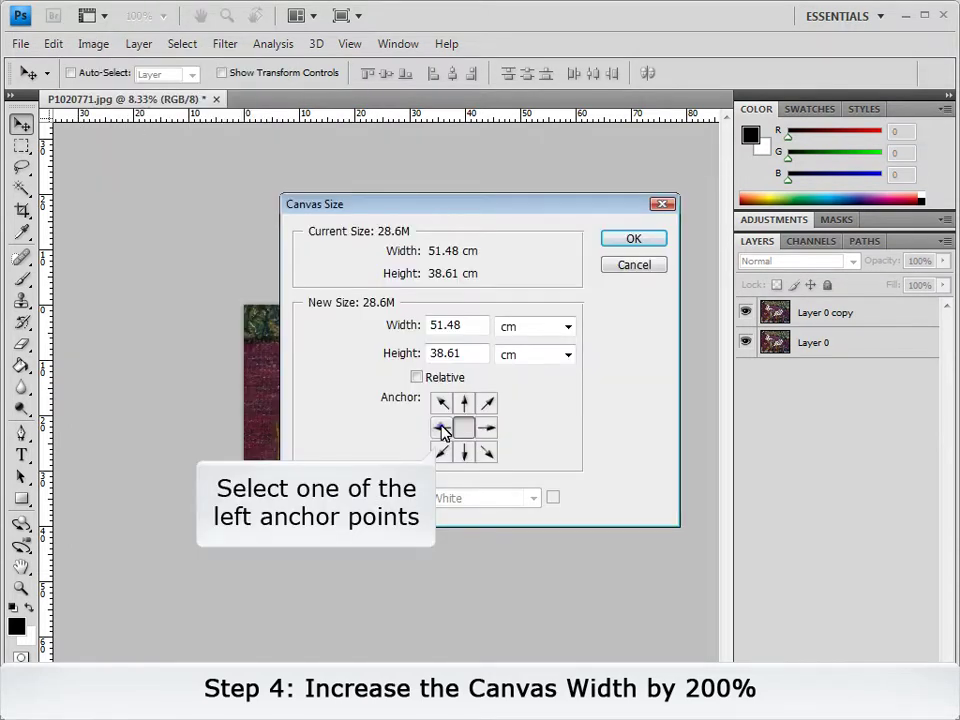
click(546, 327)
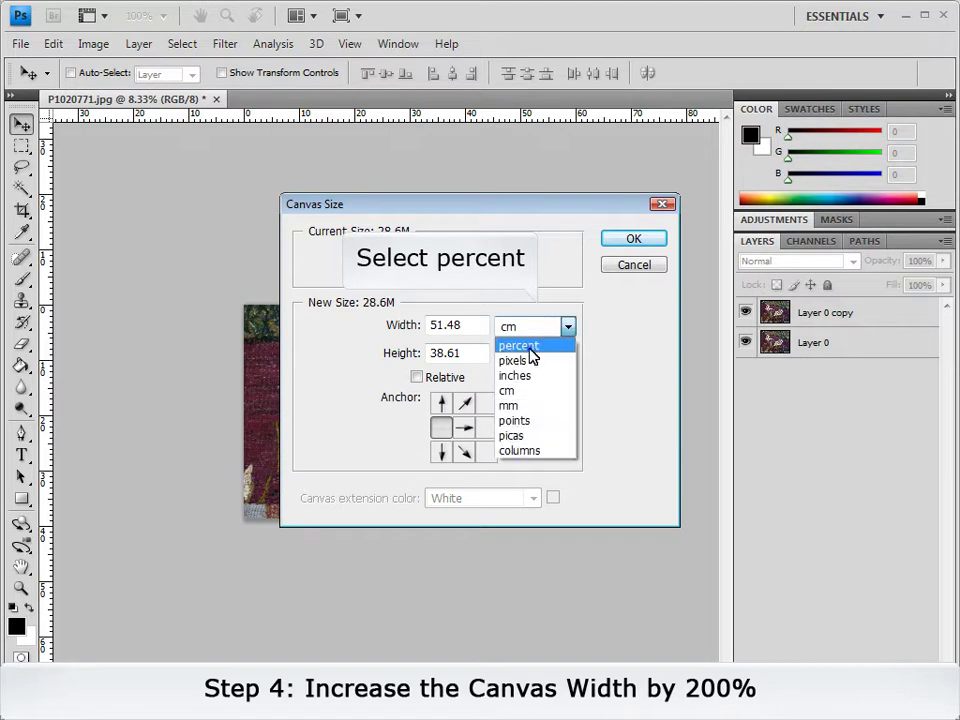
click(530, 347)
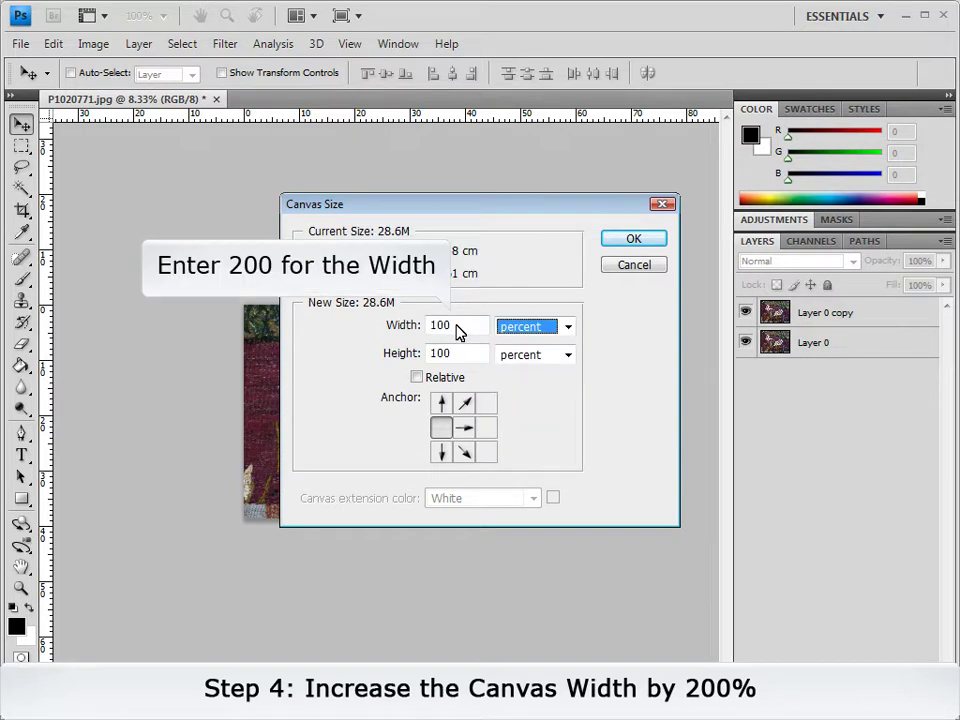
double_click(458, 327)
text(200)
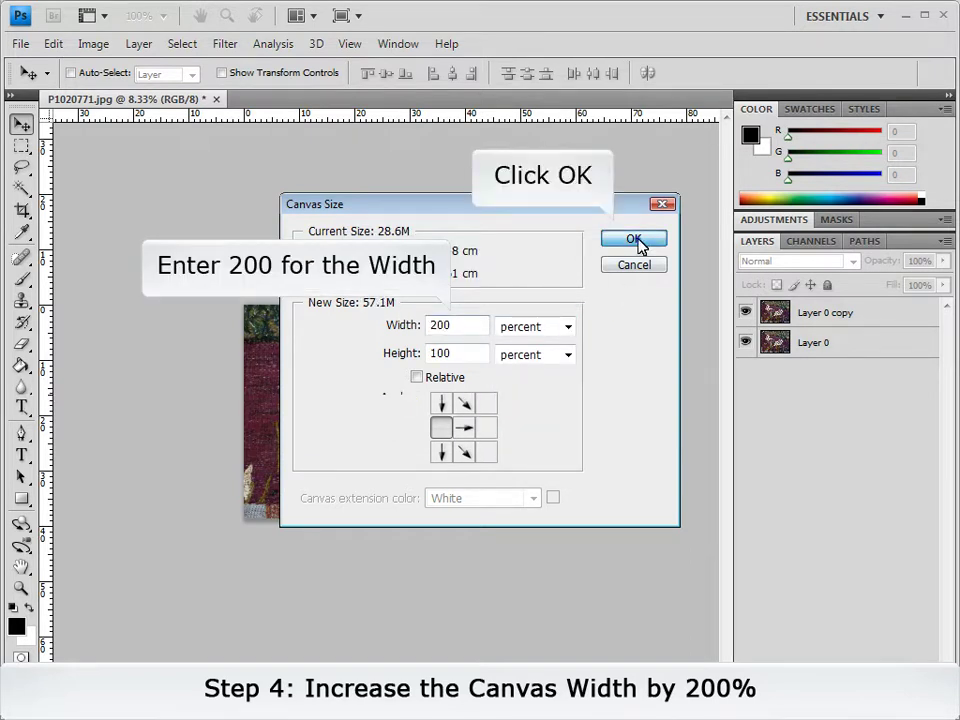
click(636, 241)
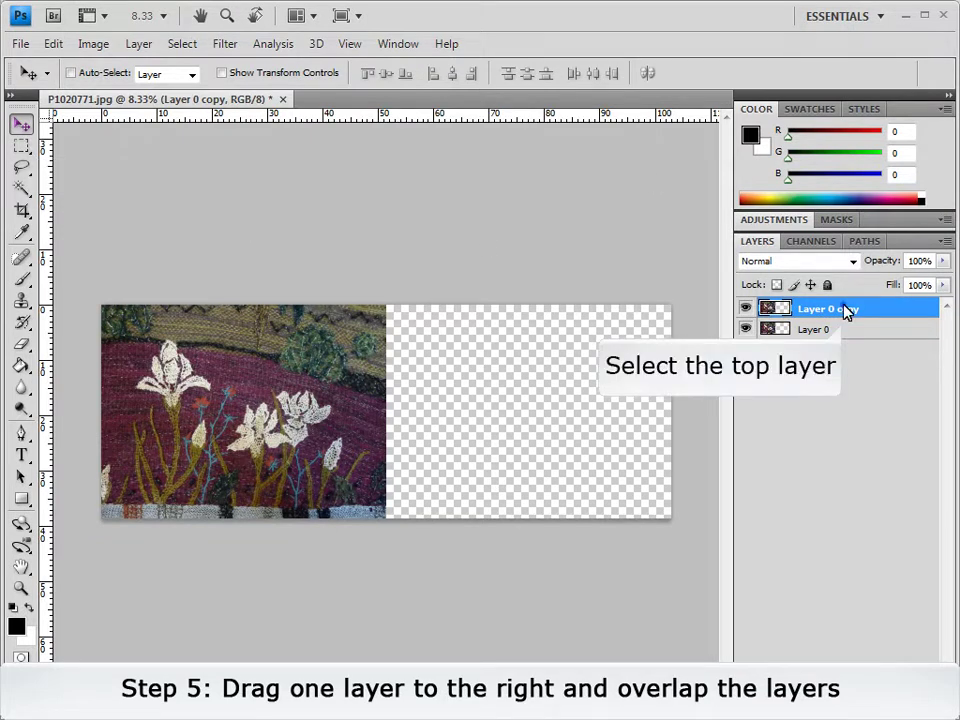
Step: Move Layer 0 copy right to overlap the original at 70% opacity, then restore 100%
click(918, 261)
text(70)
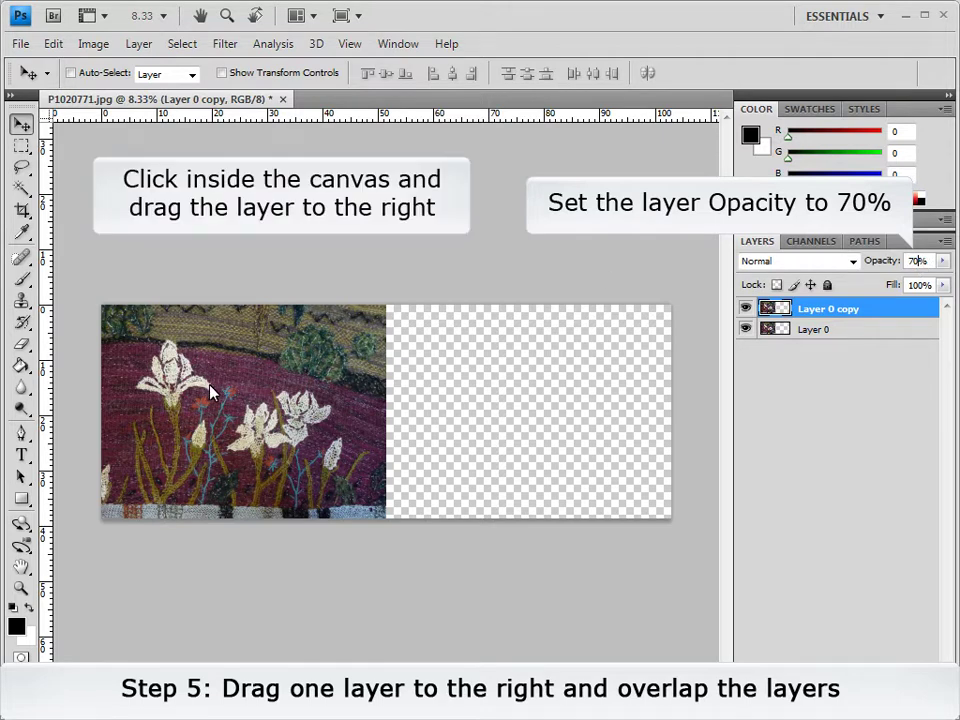
mouse_move(210, 392)
mouse_down()
mouse_move(443, 384)
mouse_move(428, 384)
mouse_up()
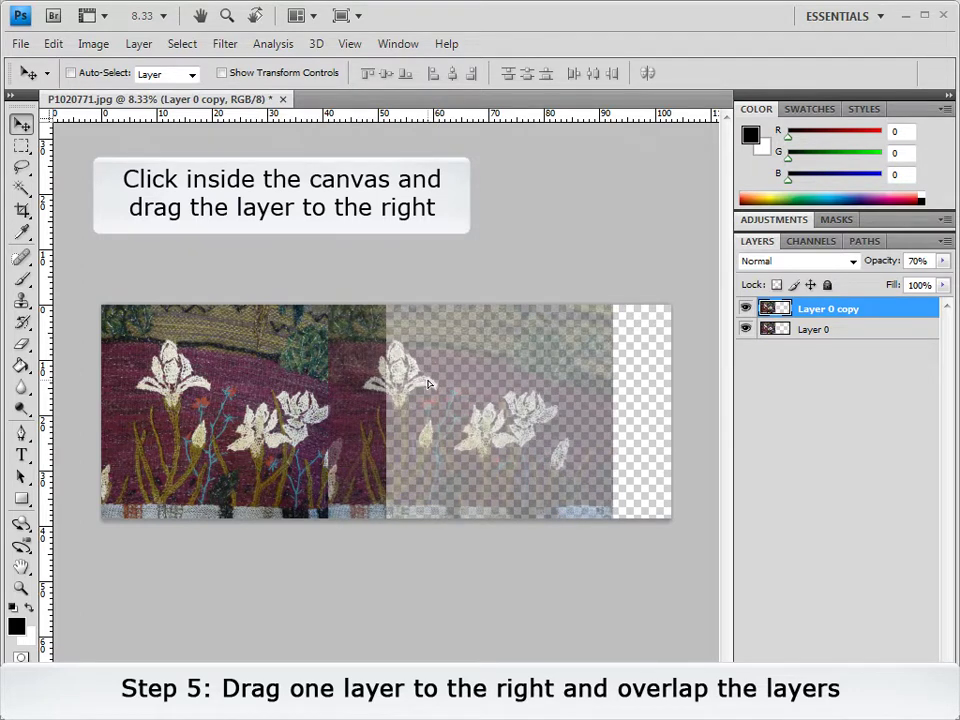
text(100)
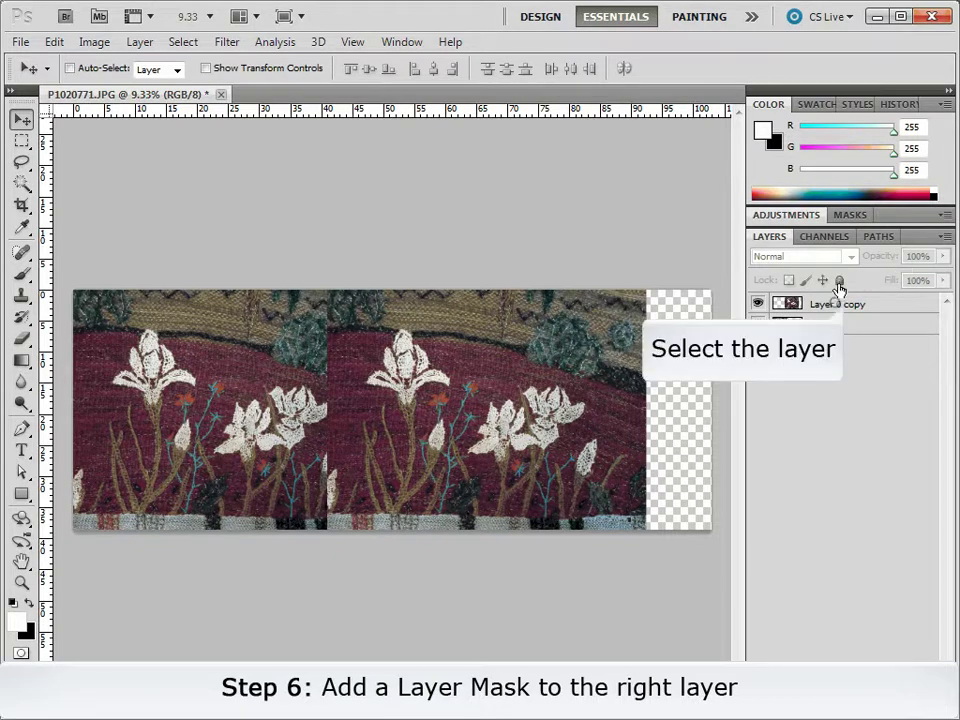
Step: Select Layer 0 copy's pixels and add a Reveal Selection layer mask
click(831, 304)
ctrl+click(793, 305)
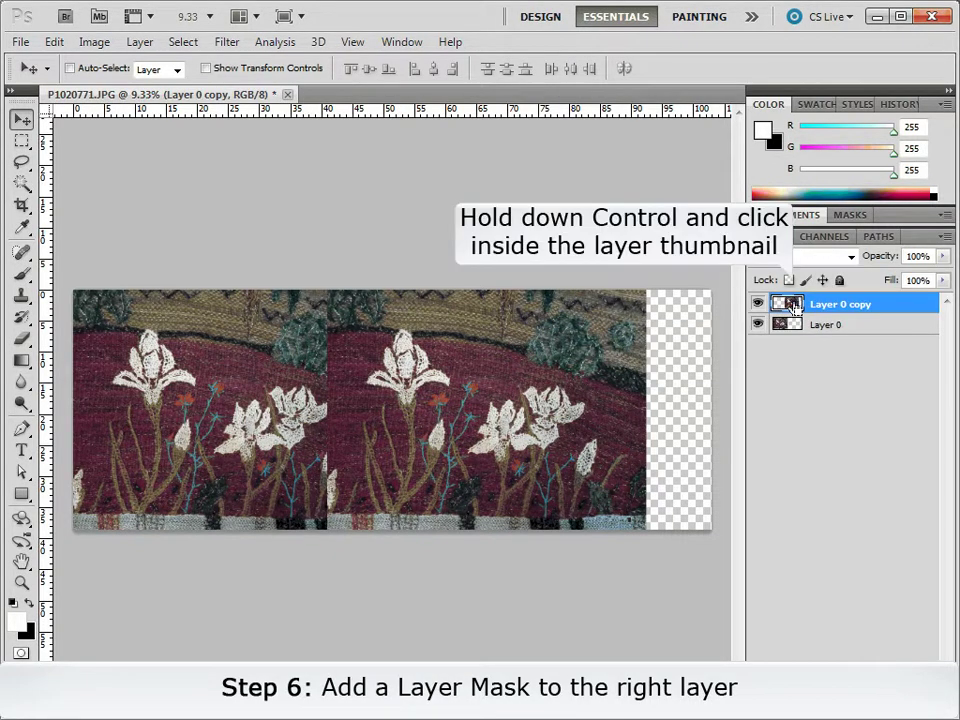
click(140, 42)
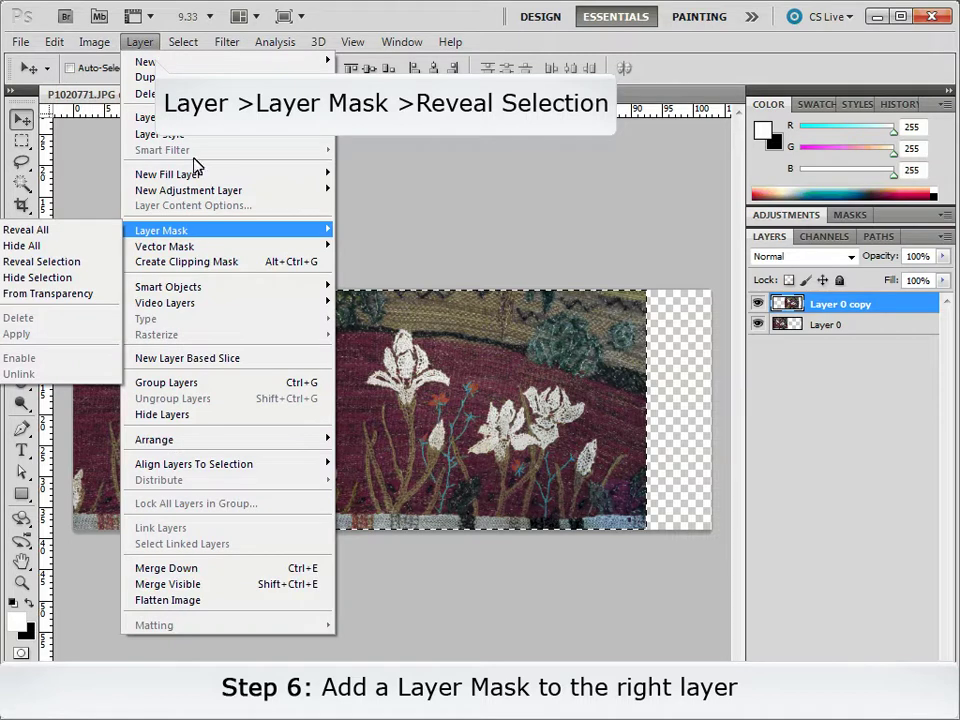
click(72, 262)
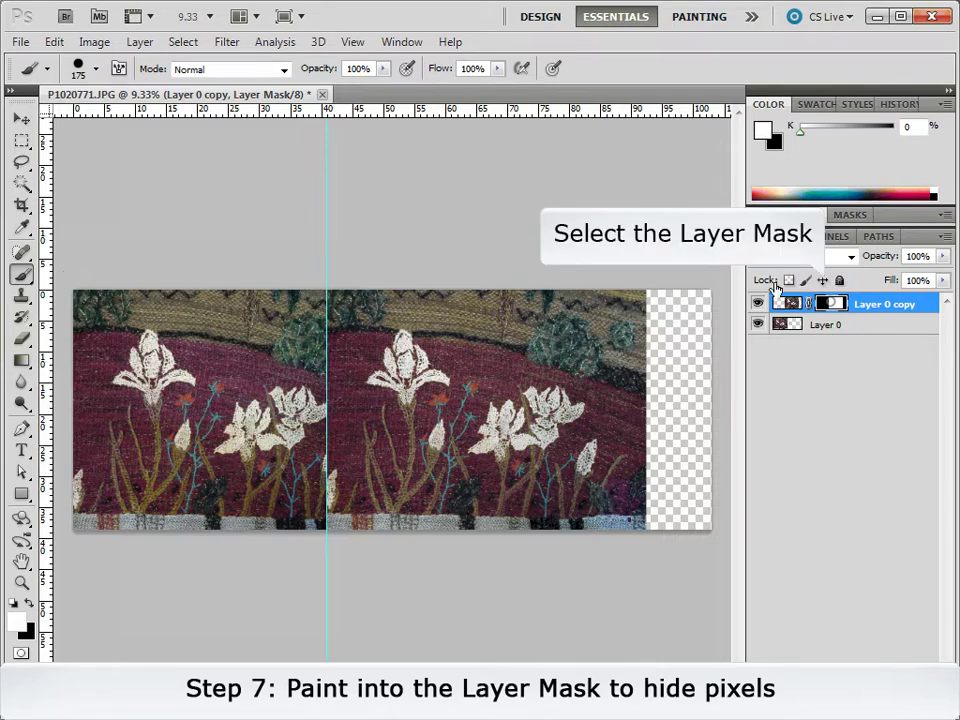
Step: Set black as foreground and lower the brush hardness to about 71%
click(29, 603)
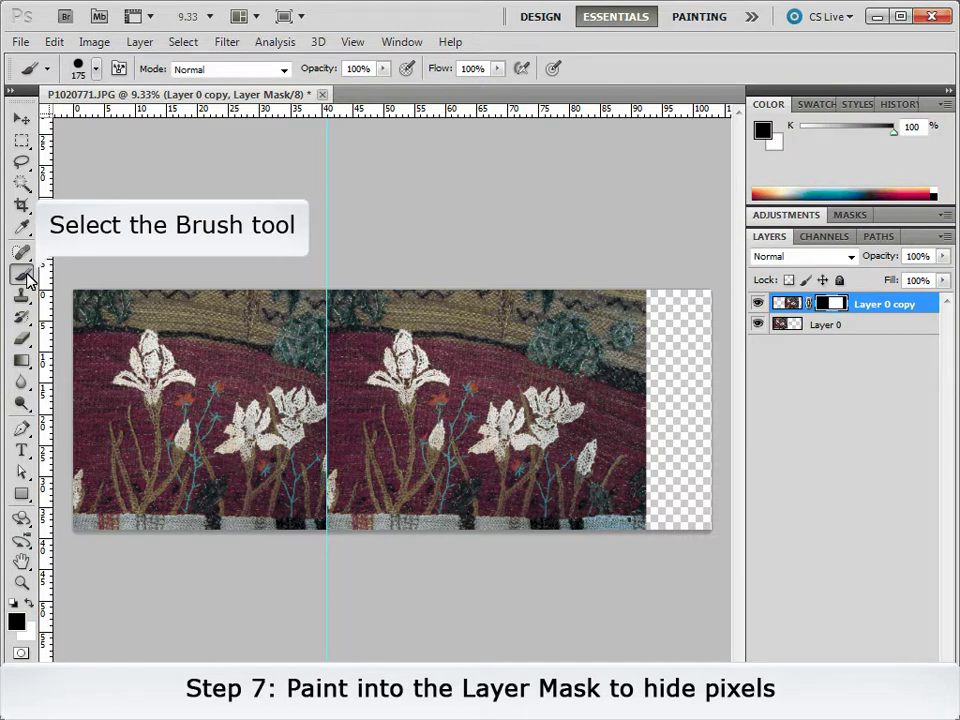
click(96, 70)
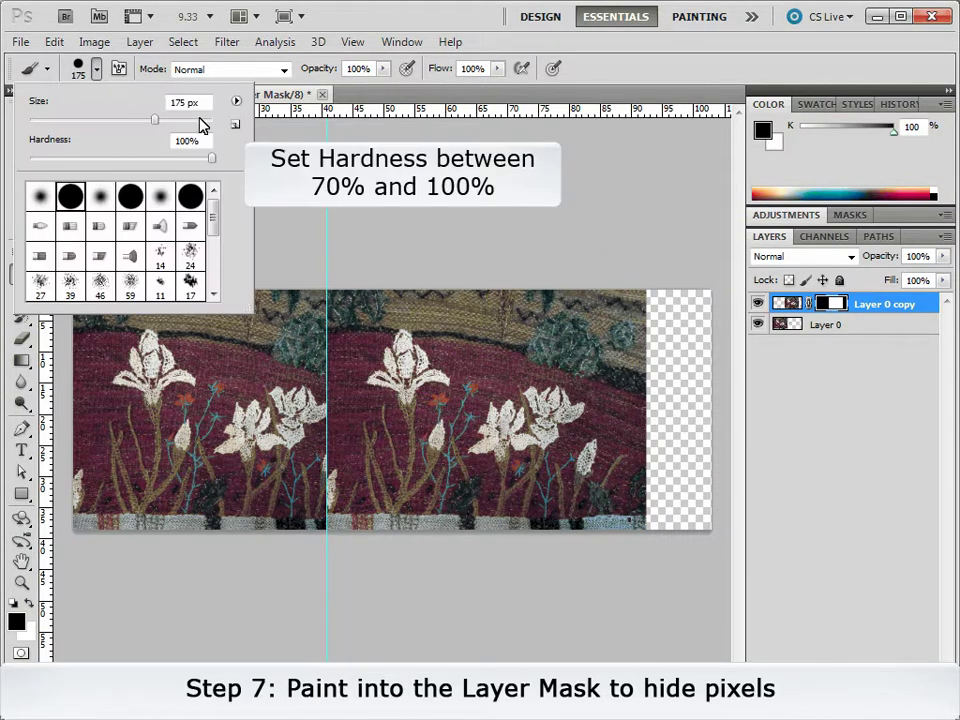
drag(210, 163, 161, 166)
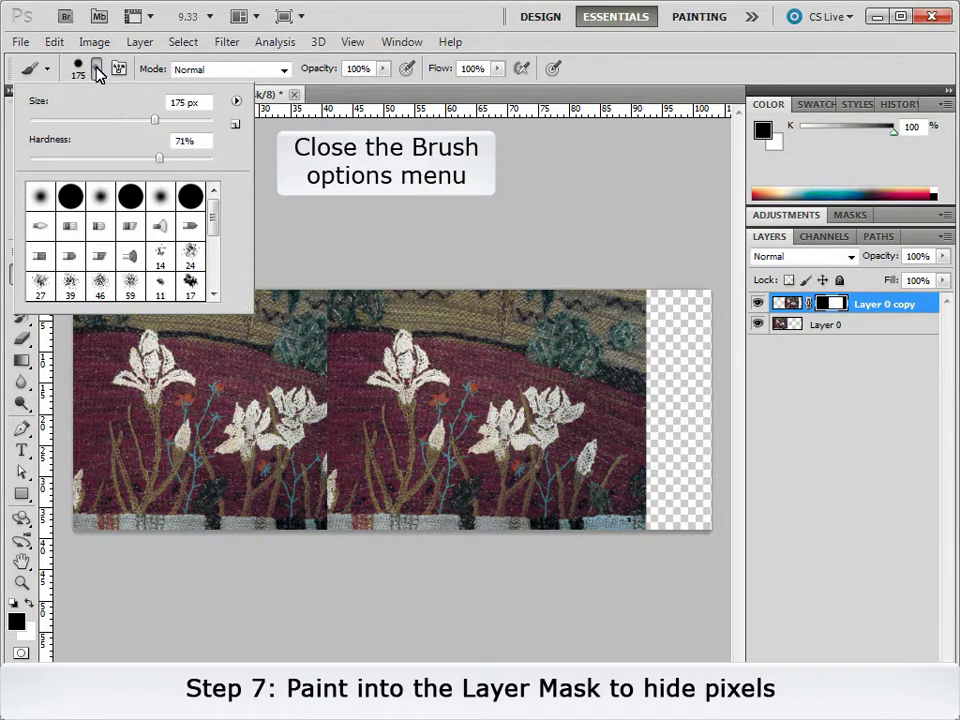
click(96, 70)
Step: Paint the copy's mask along the seam so the green bushes show, touching up with white
mouse_move(349, 305)
mouse_down()
mouse_move(333, 340)
mouse_move(328, 415)
mouse_move(343, 529)
mouse_move(364, 503)
mouse_up()
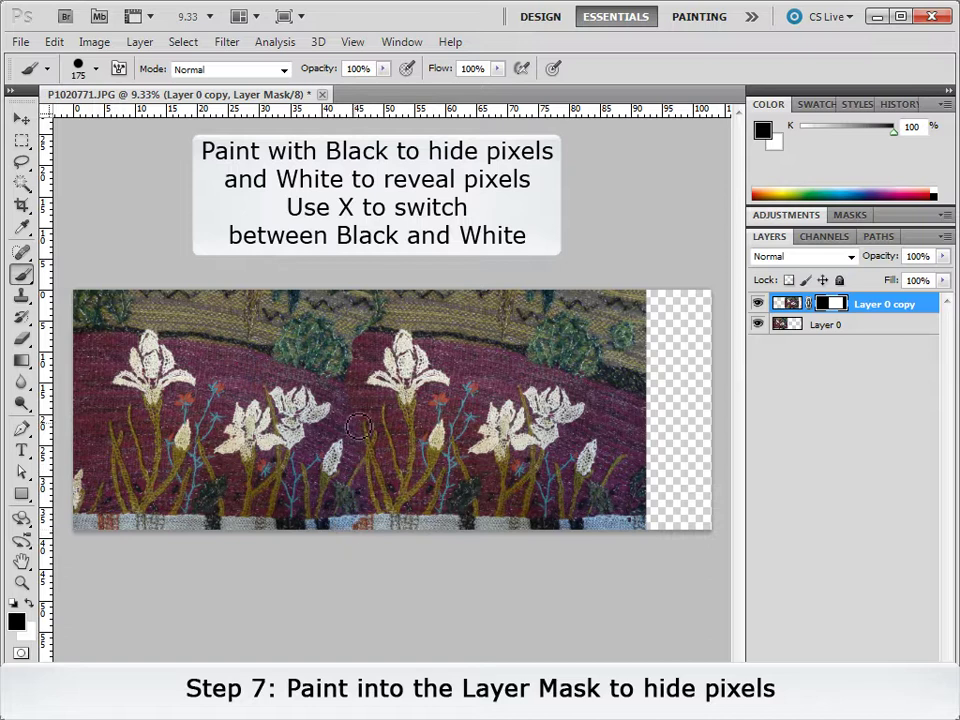
drag(352, 376, 396, 305)
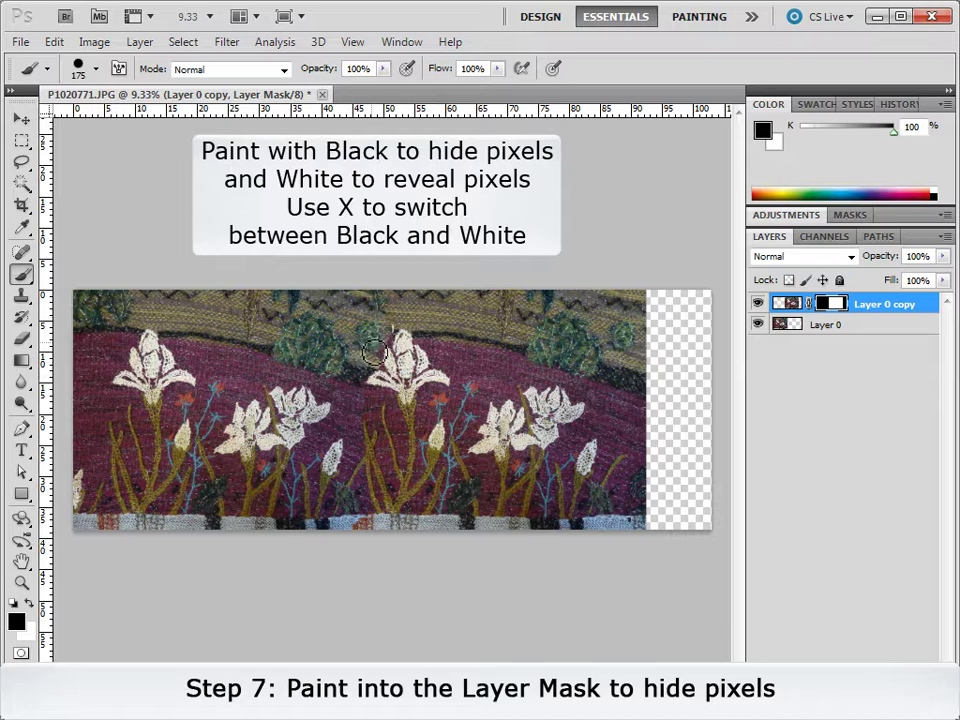
click(29, 604)
drag(395, 305, 392, 330)
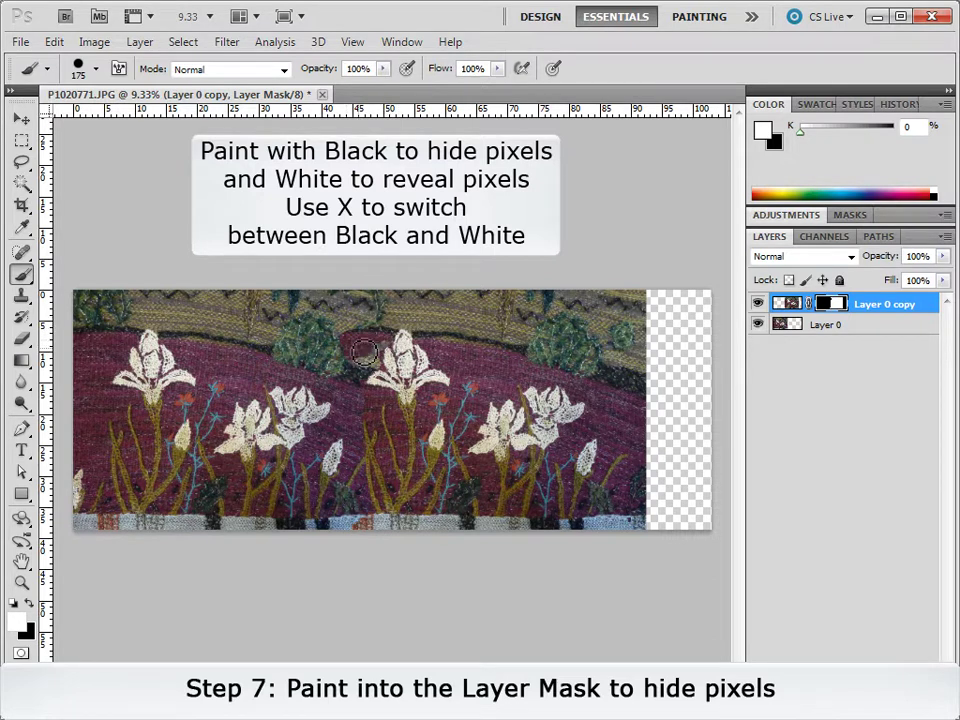
drag(364, 351, 366, 376)
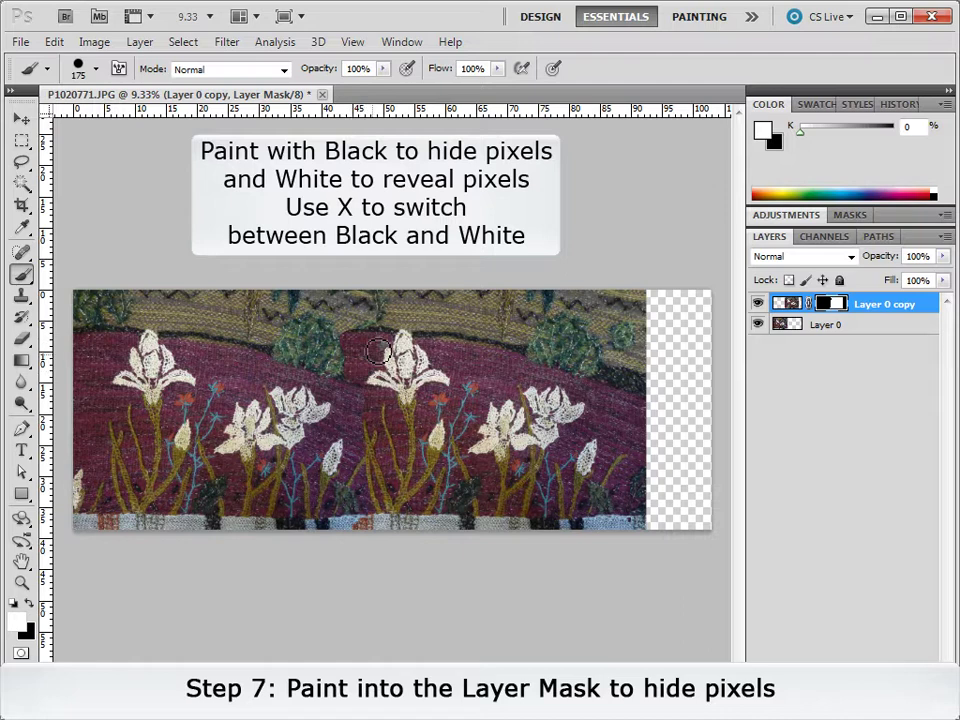
key(ctrl+plus)
key(ctrl+plus)
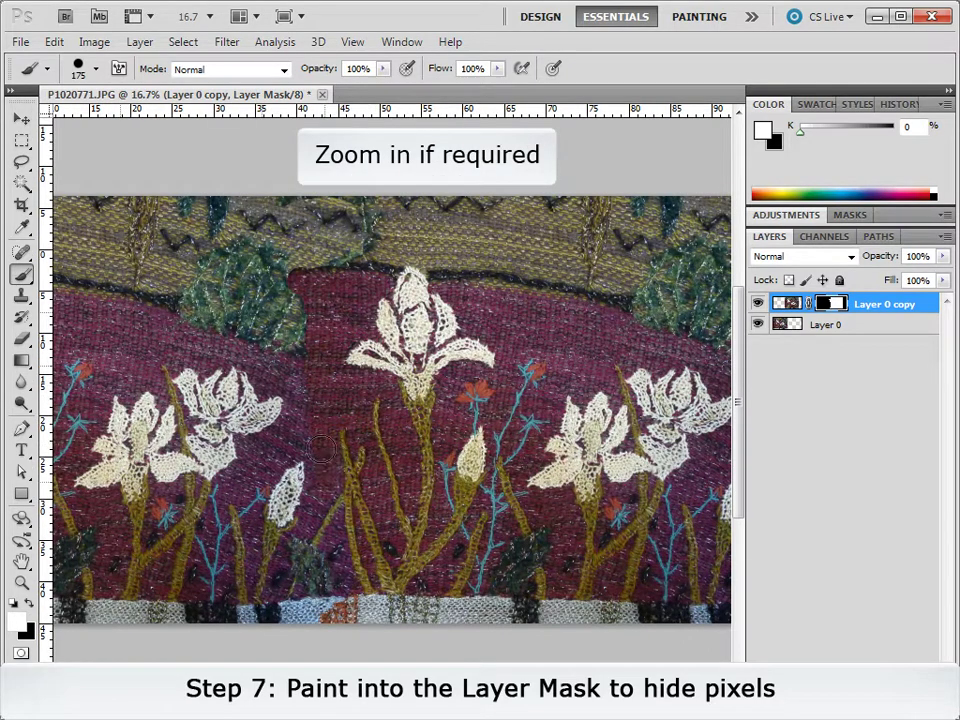
Step: Paint black into the mask with a 45-pixel brush along the green bush edge
key(x)
key(bracketleft)
key(bracketleft)
key(bracketleft)
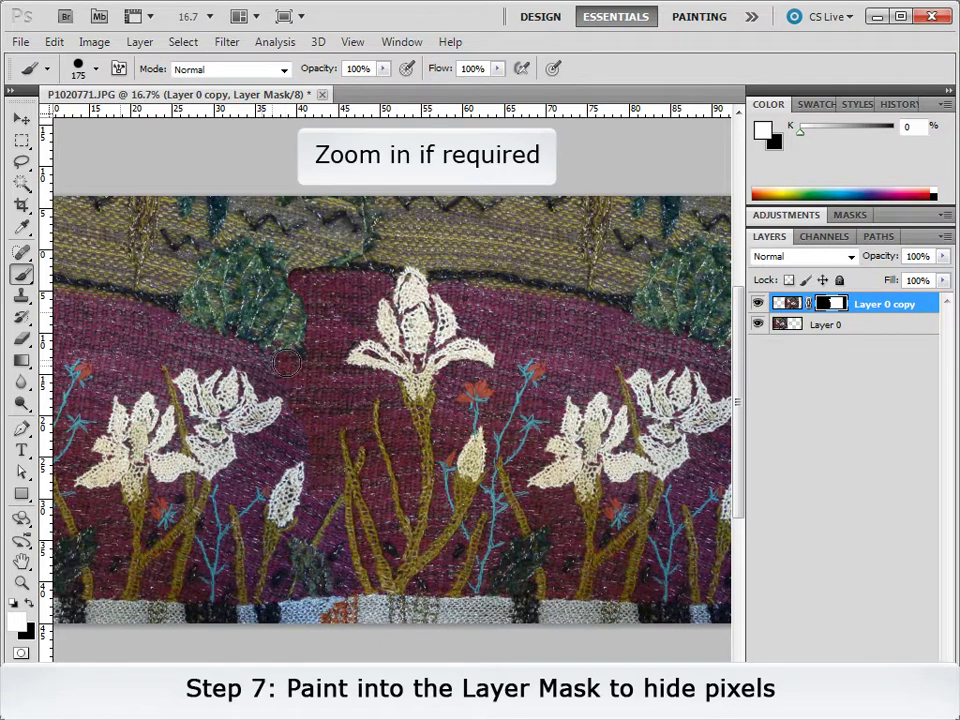
mouse_move(290, 290)
mouse_down()
mouse_move(312, 330)
mouse_move(280, 375)
mouse_move(294, 379)
mouse_move(306, 405)
mouse_move(321, 484)
mouse_move(333, 437)
mouse_up()
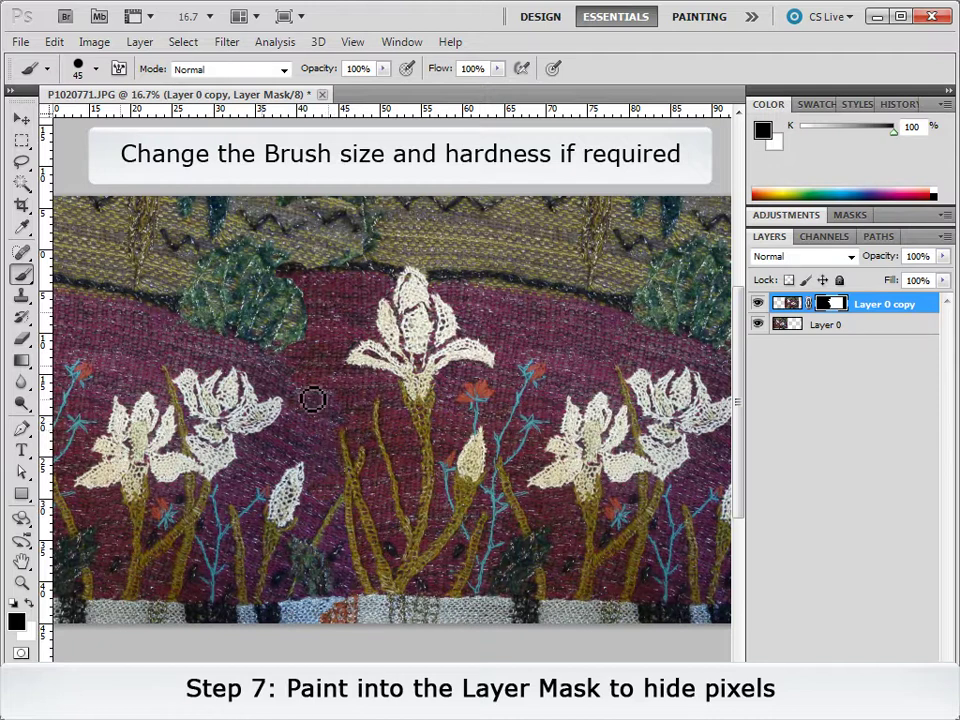
drag(315, 272, 287, 274)
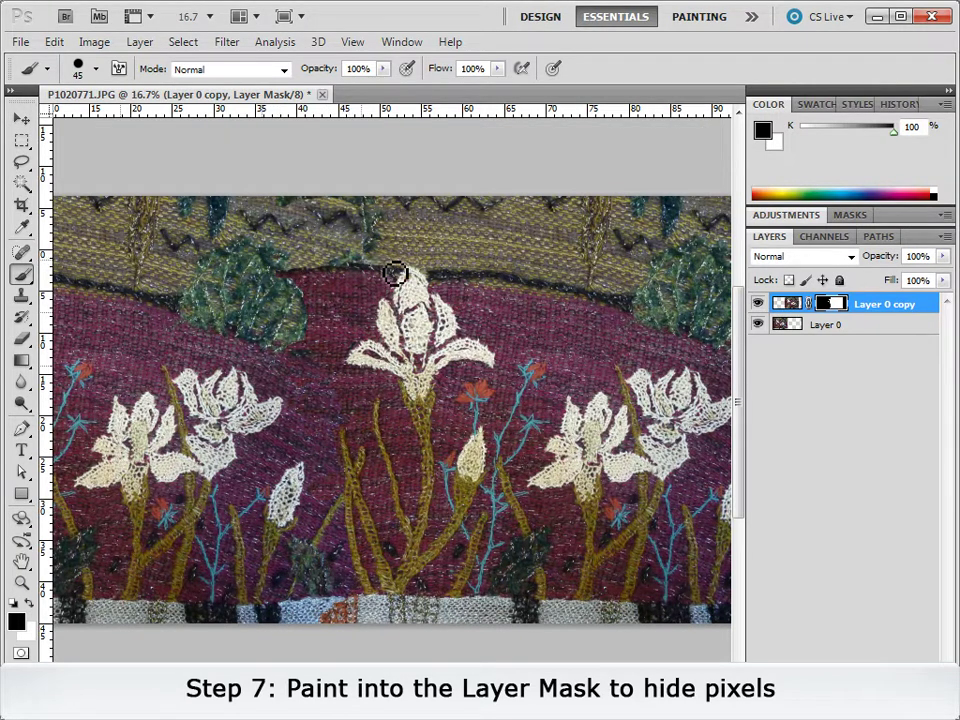
key(x)
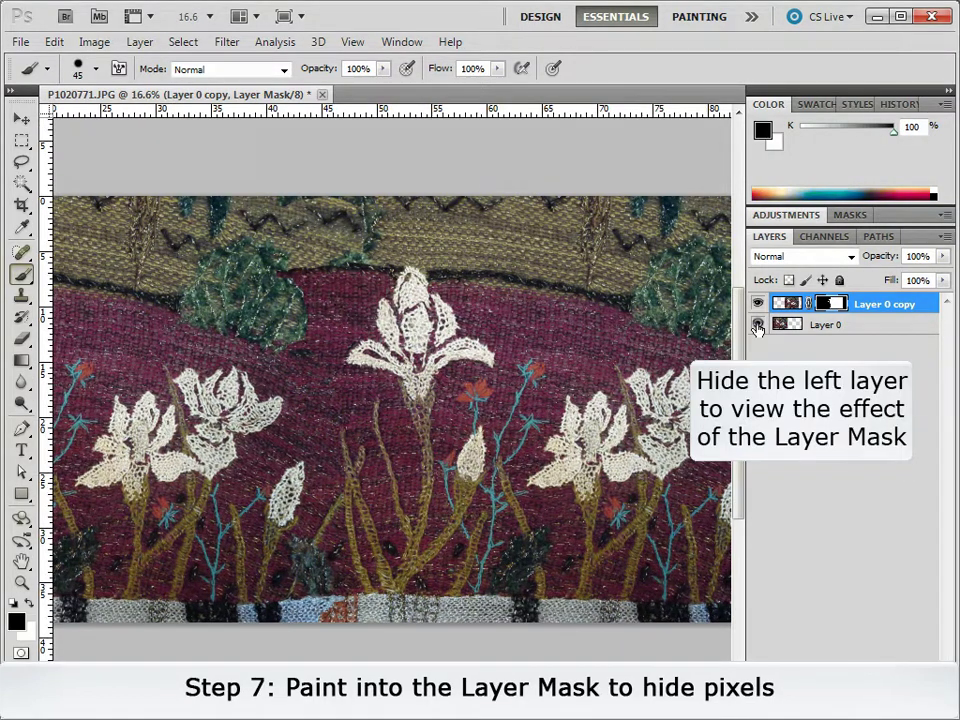
Step: Inspect the mask alone and clean stray specks with a 125-pixel brush
click(757, 324)
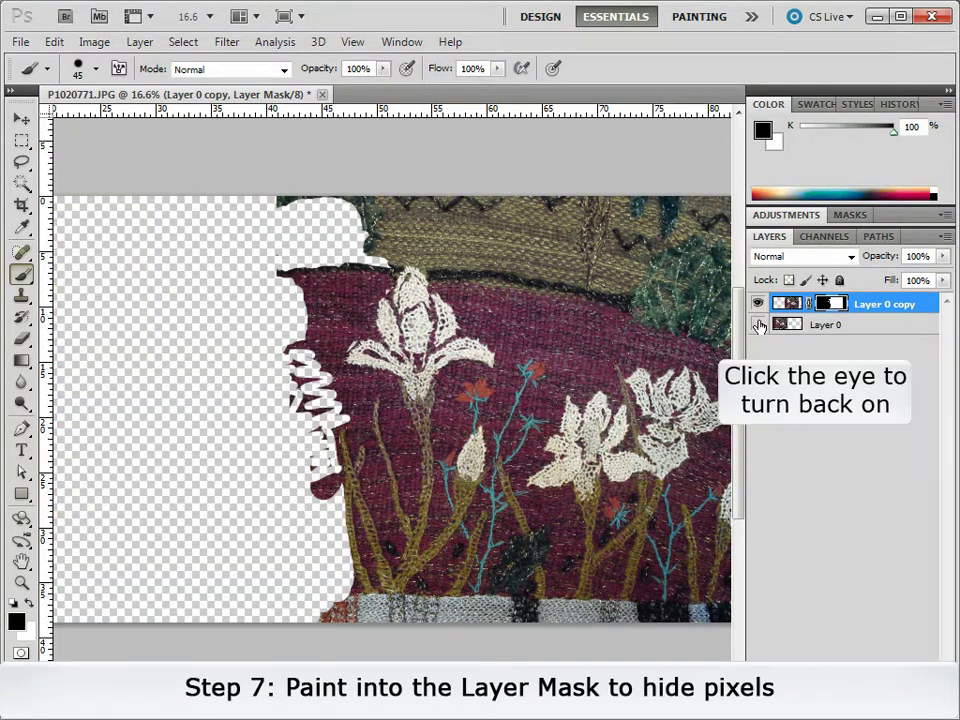
click(758, 324)
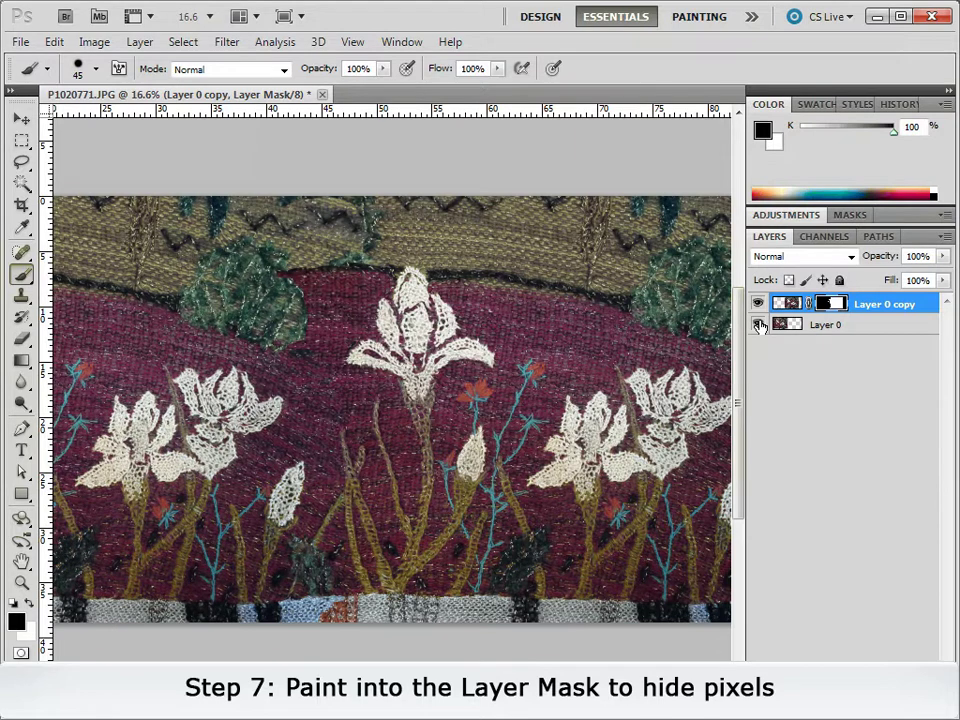
alt+click(831, 304)
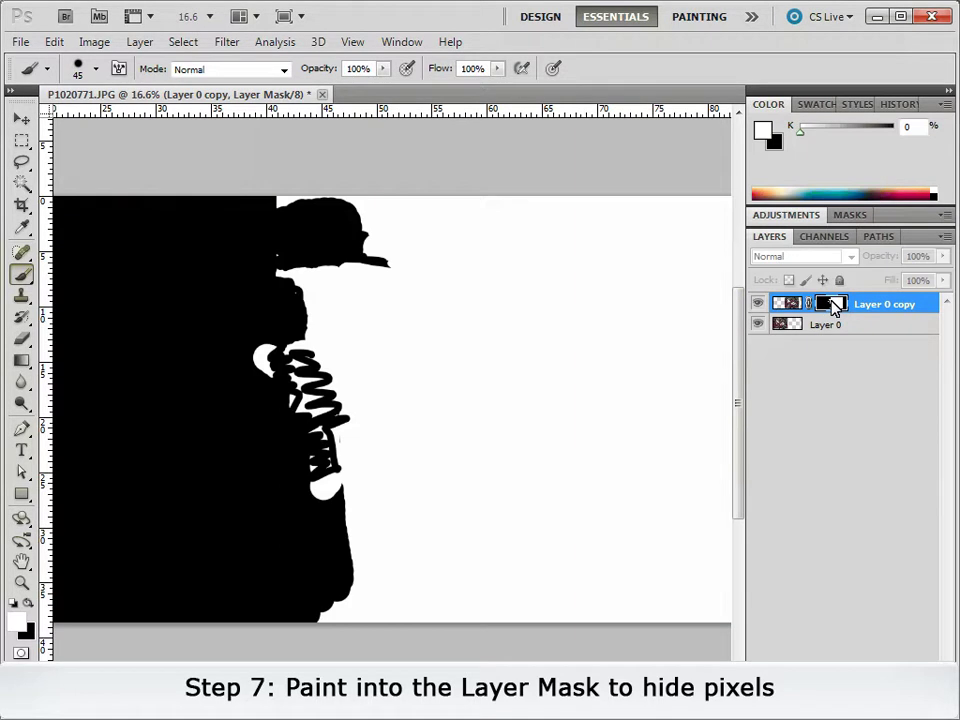
click(28, 604)
key(bracketright)
key(bracketright)
key(bracketright)
mouse_move(258, 360)
mouse_down()
mouse_move(305, 481)
mouse_move(326, 489)
mouse_up()
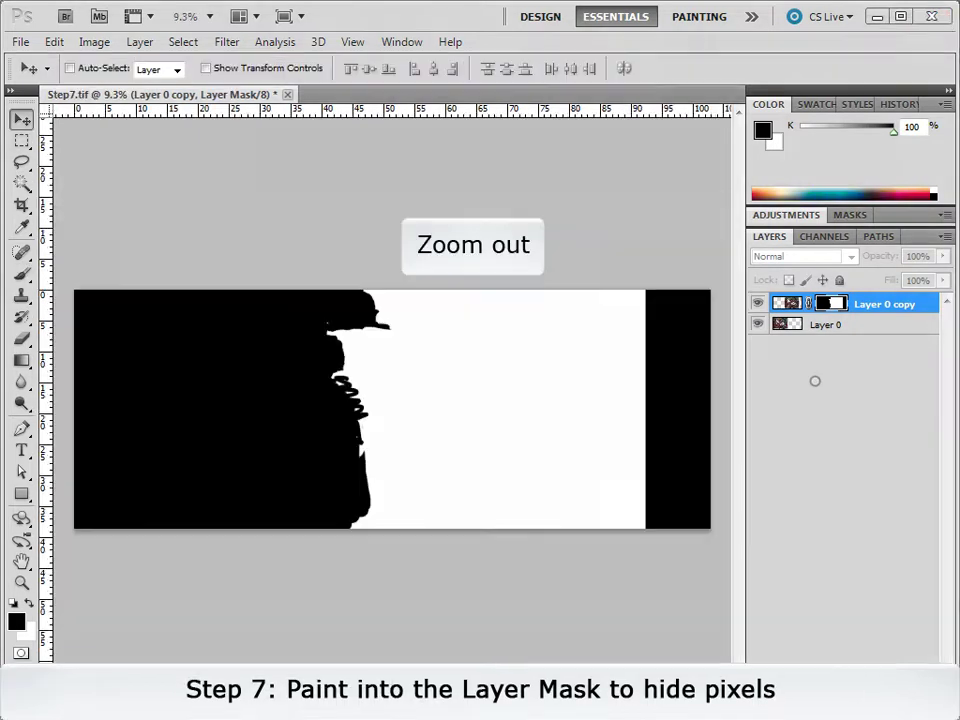
click(757, 305)
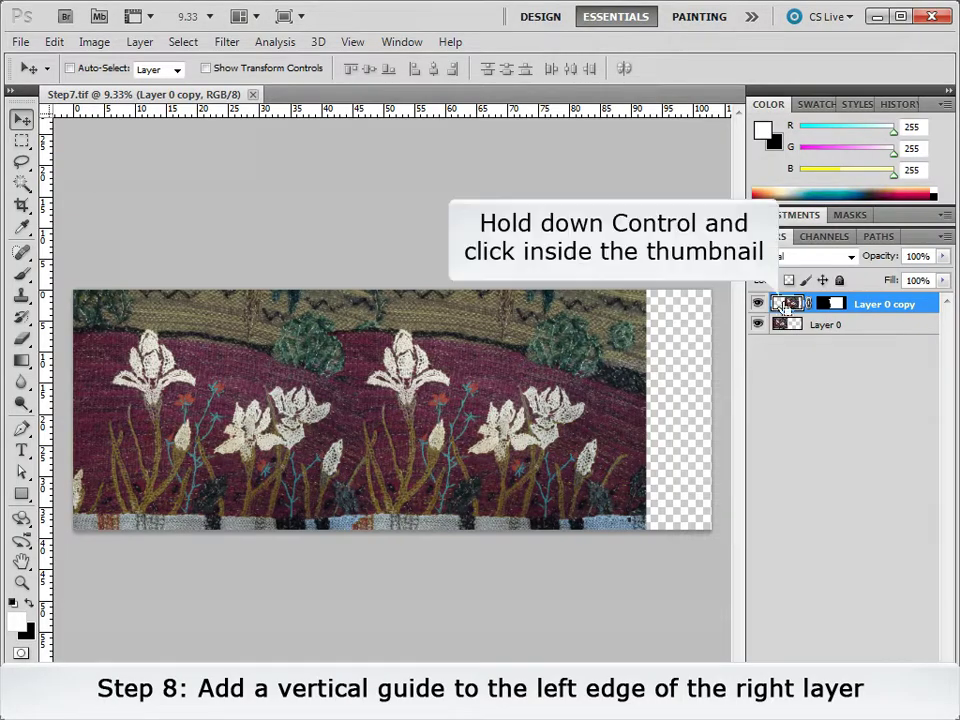
Step: Place a vertical guide at the right layer's left edge and clear the selection
ctrl+click(788, 303)
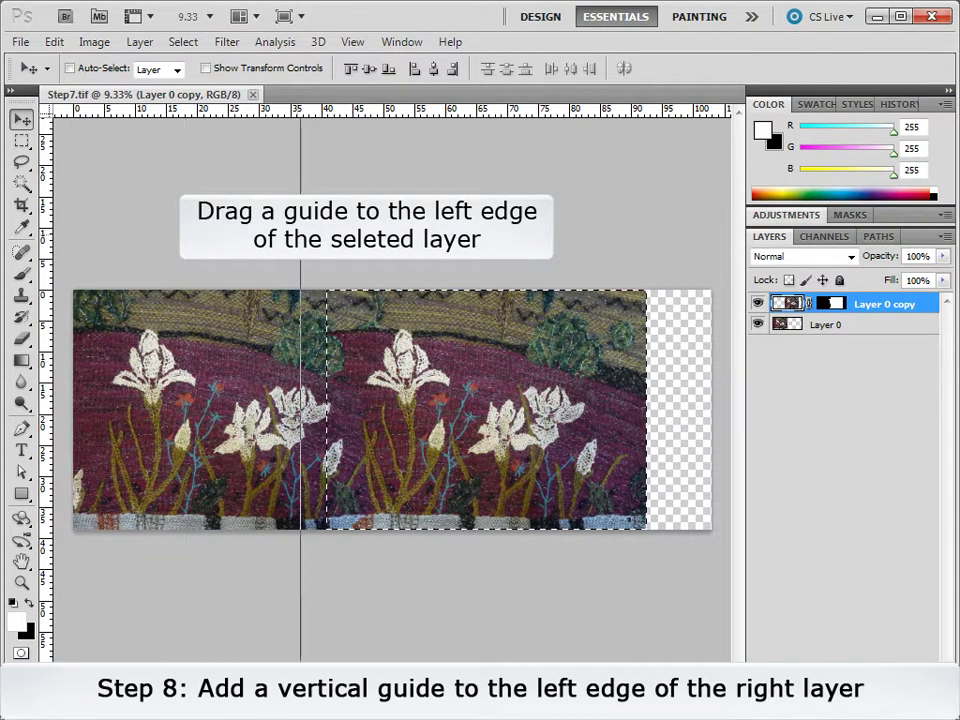
drag(47, 249, 327, 250)
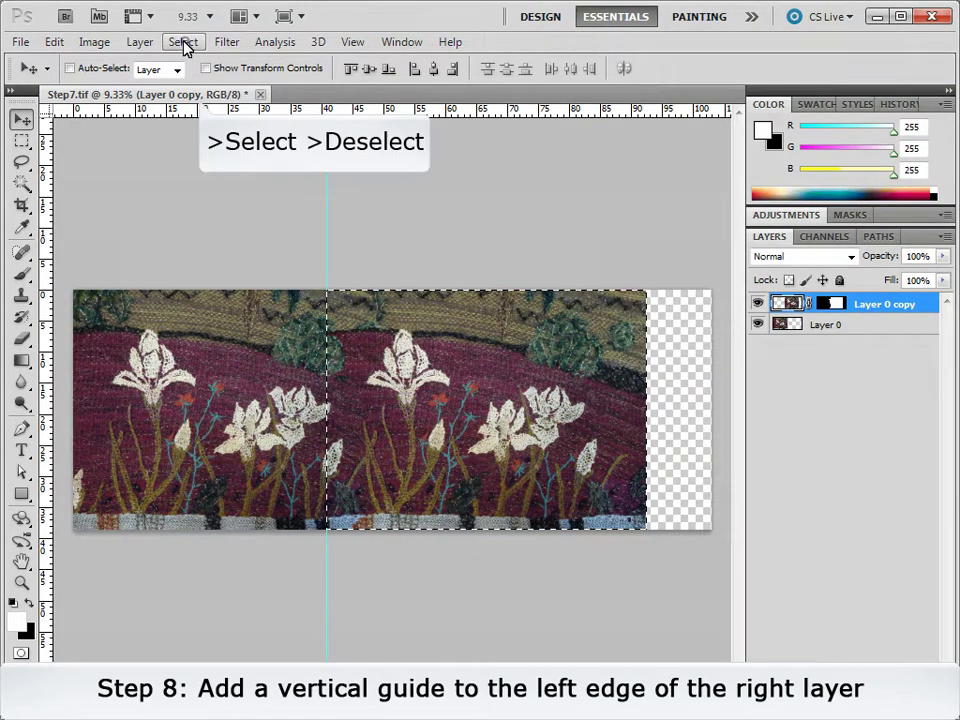
click(184, 44)
click(196, 77)
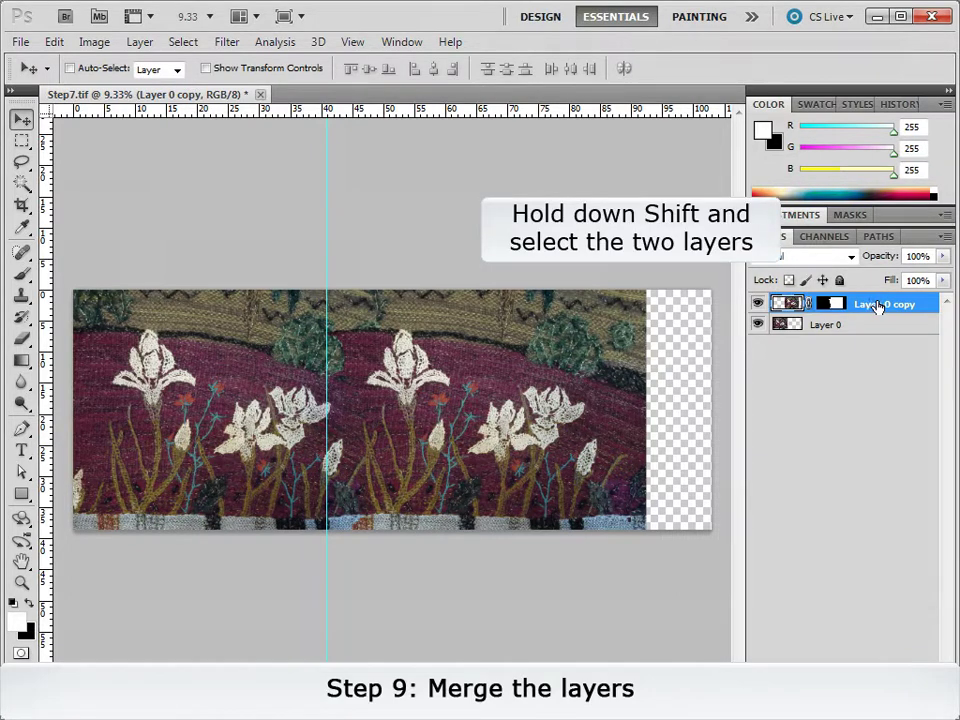
Step: Merge Layer 0 and Layer 0 copy into one layer
shift+click(888, 330)
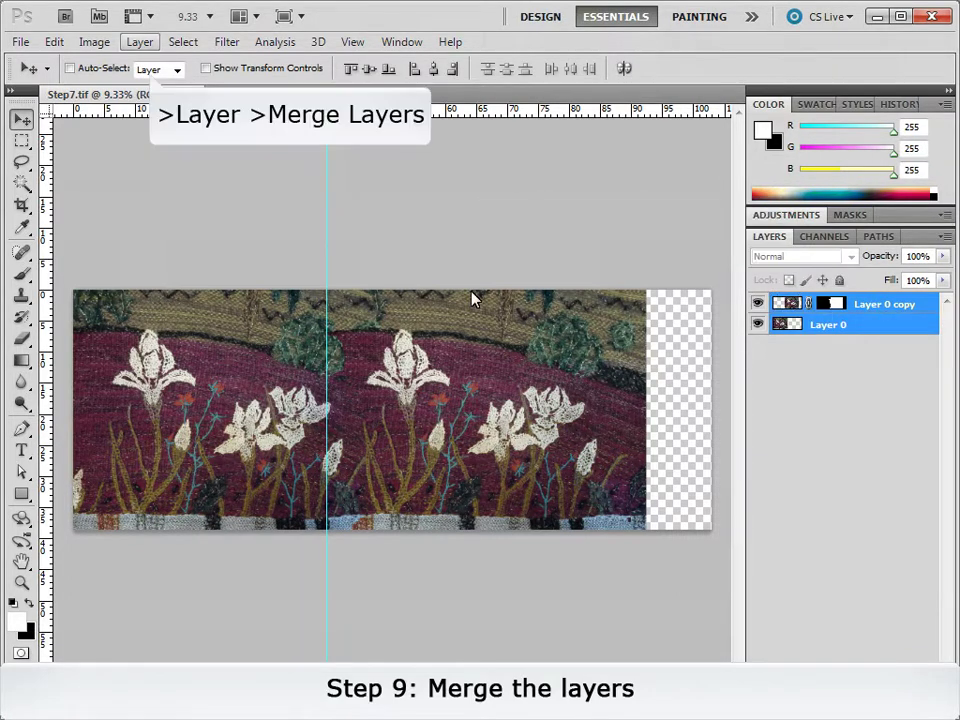
click(139, 42)
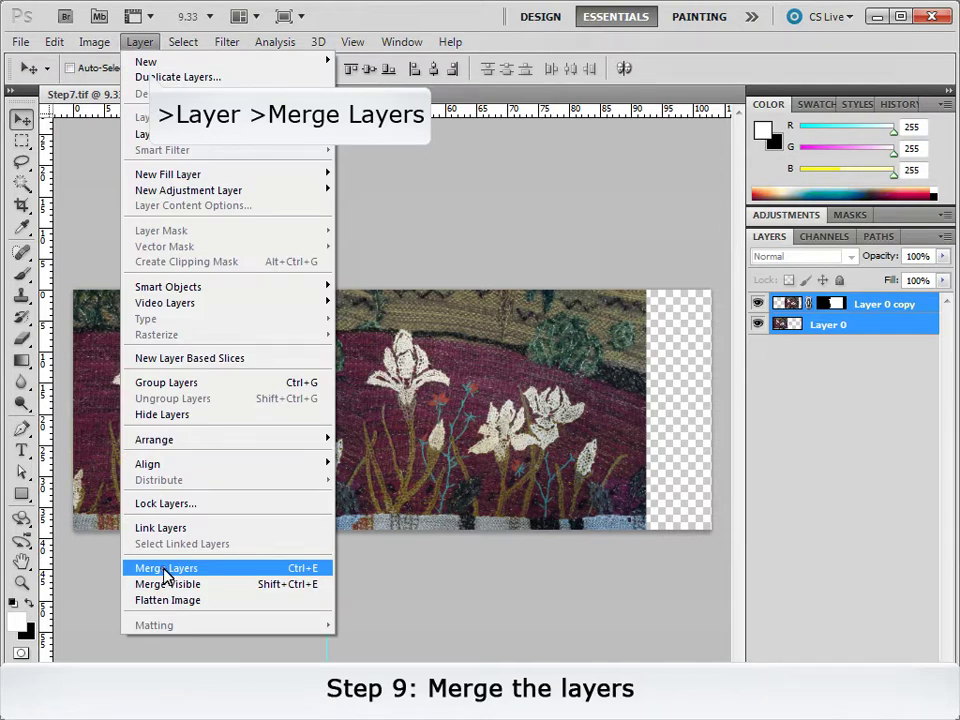
click(167, 568)
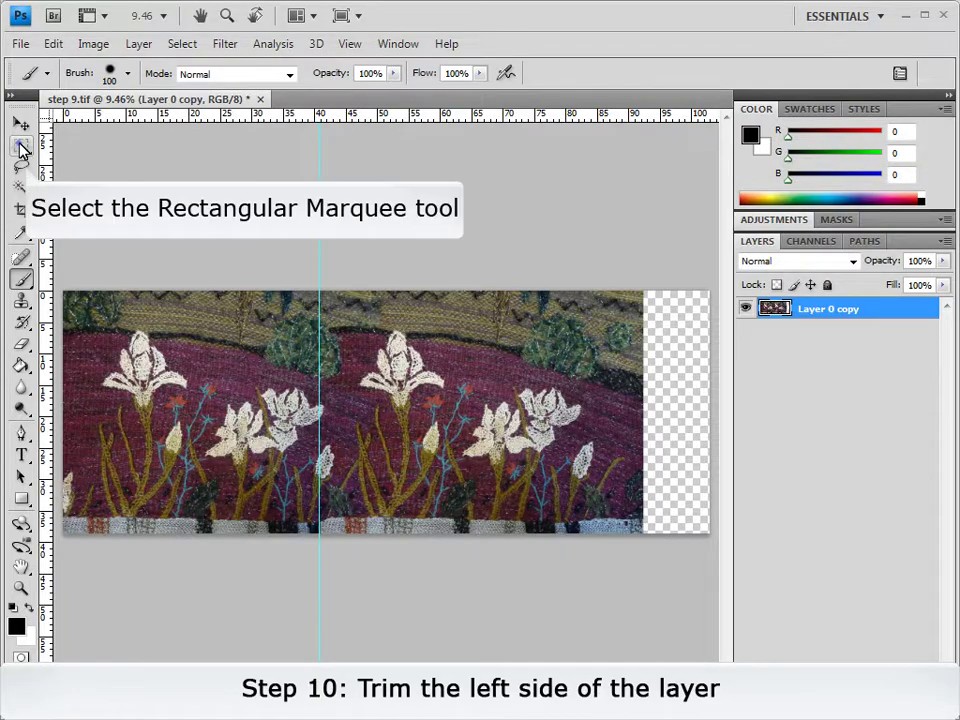
Step: Delete the merged layer's left strip up to halfway to the guide, then deselect
click(21, 146)
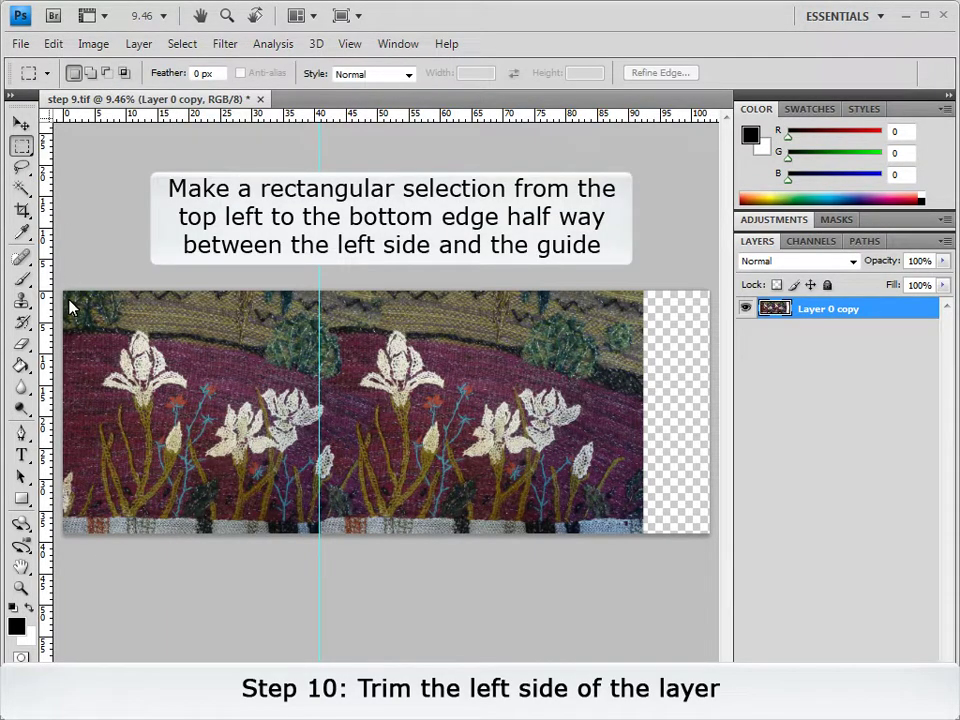
drag(64, 292, 176, 557)
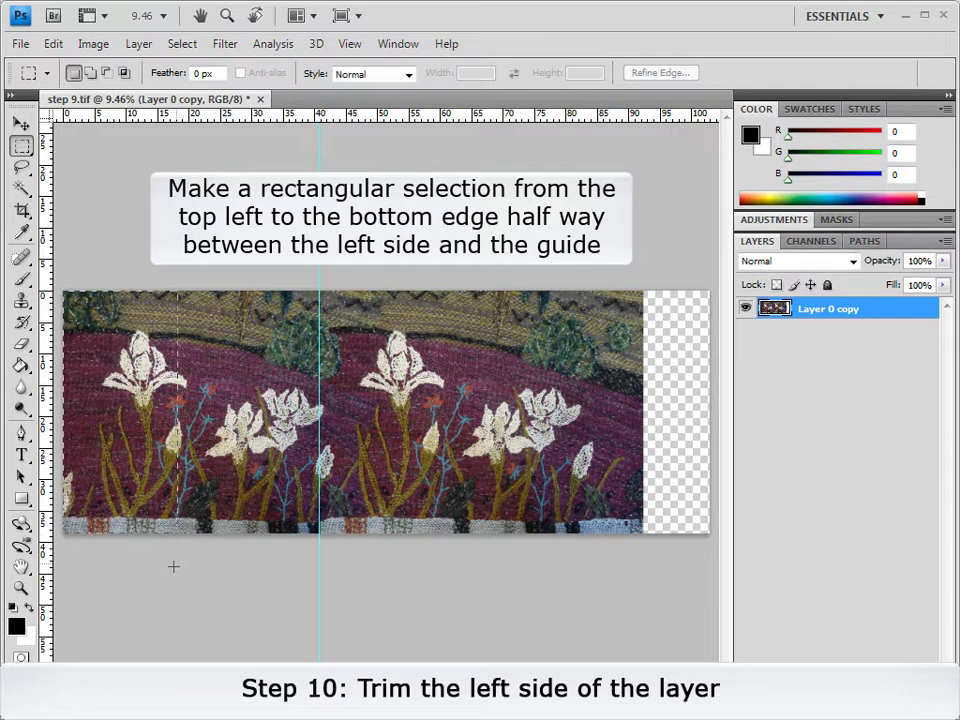
key(Delete)
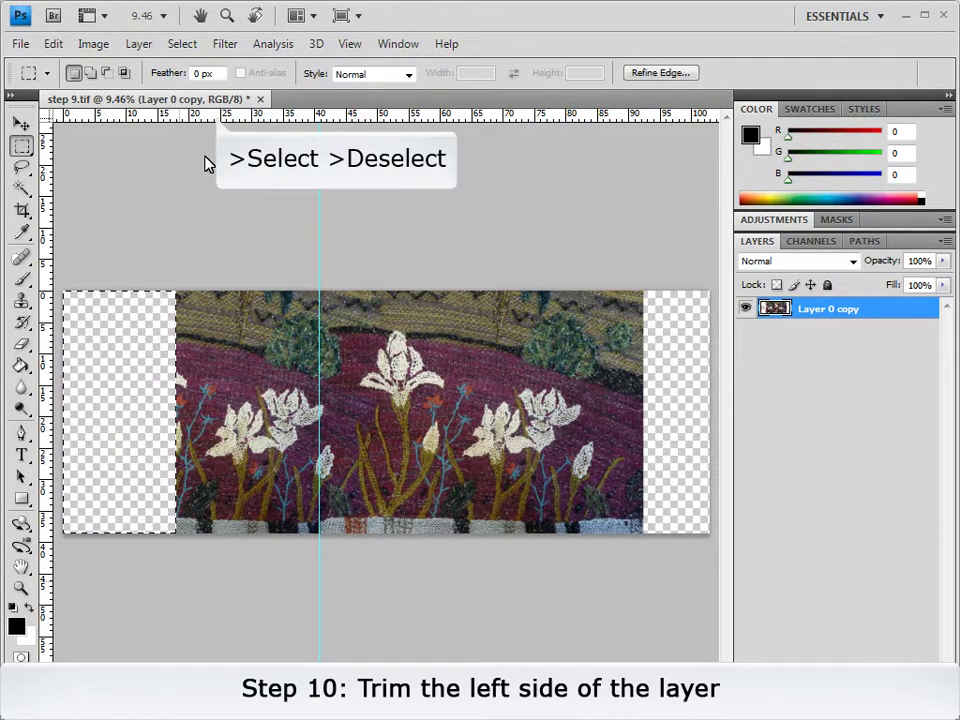
click(182, 43)
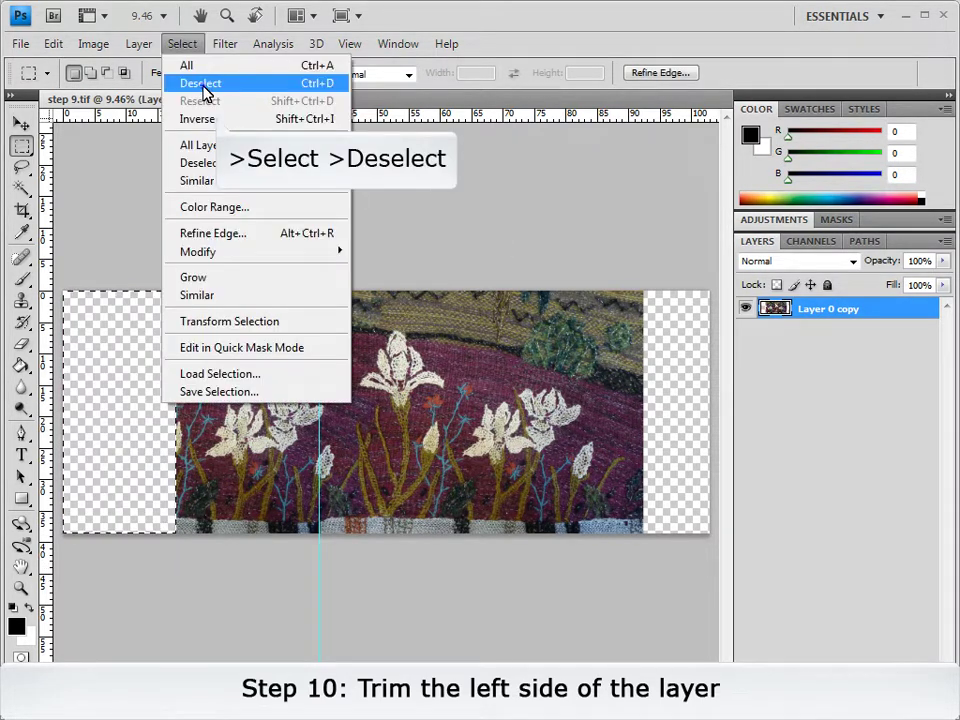
click(201, 83)
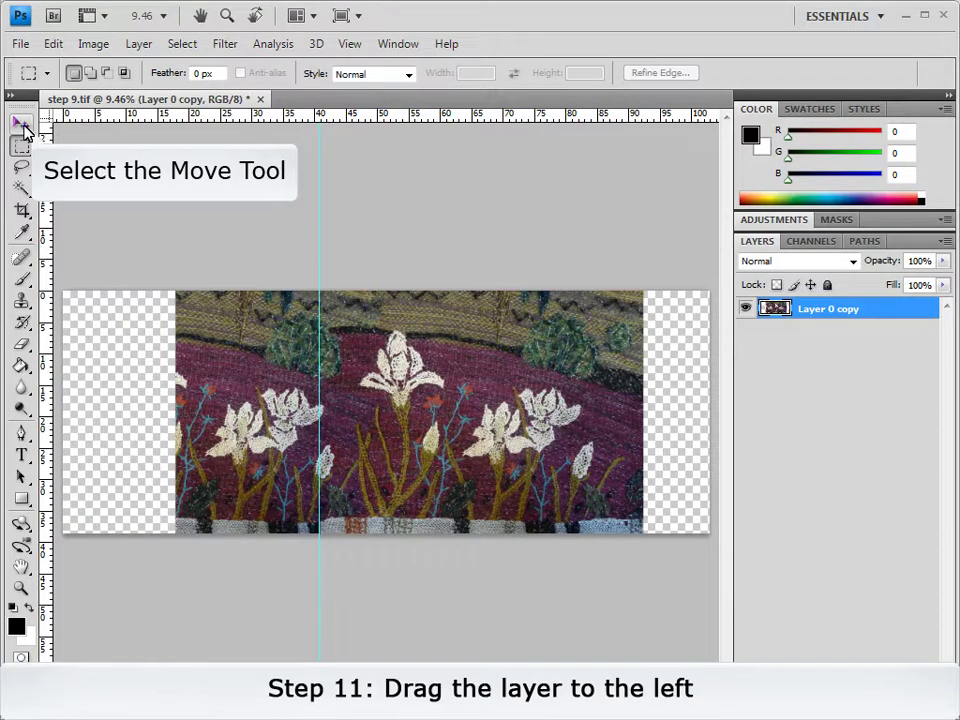
Step: Slide the layer flush to the left canvas edge and crop the canvas at the guide
key(v)
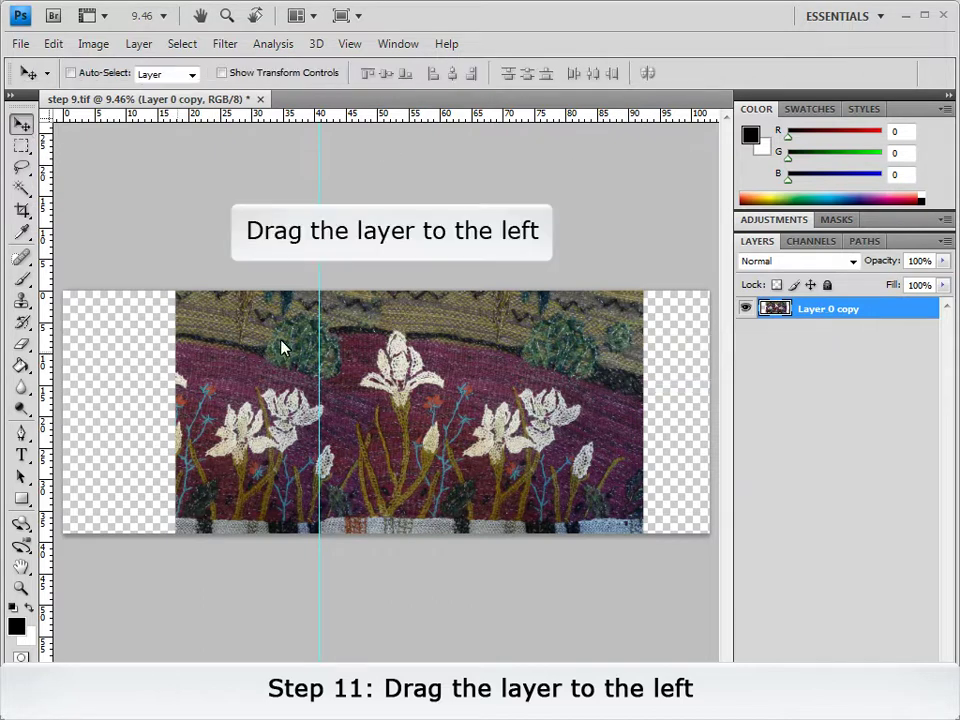
drag(222, 383, 117, 381)
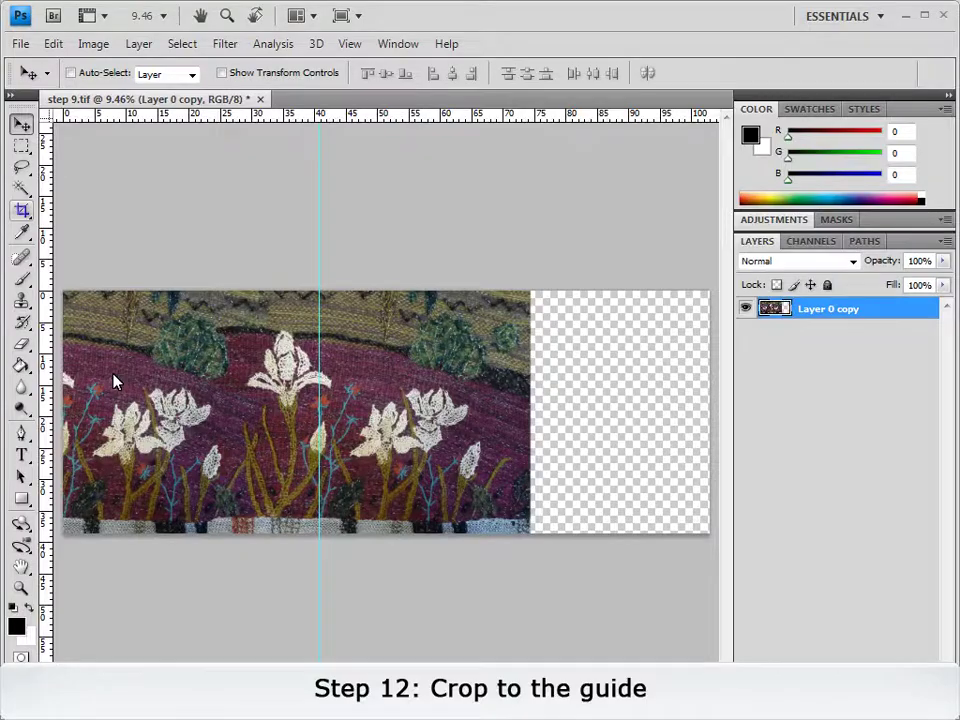
click(22, 210)
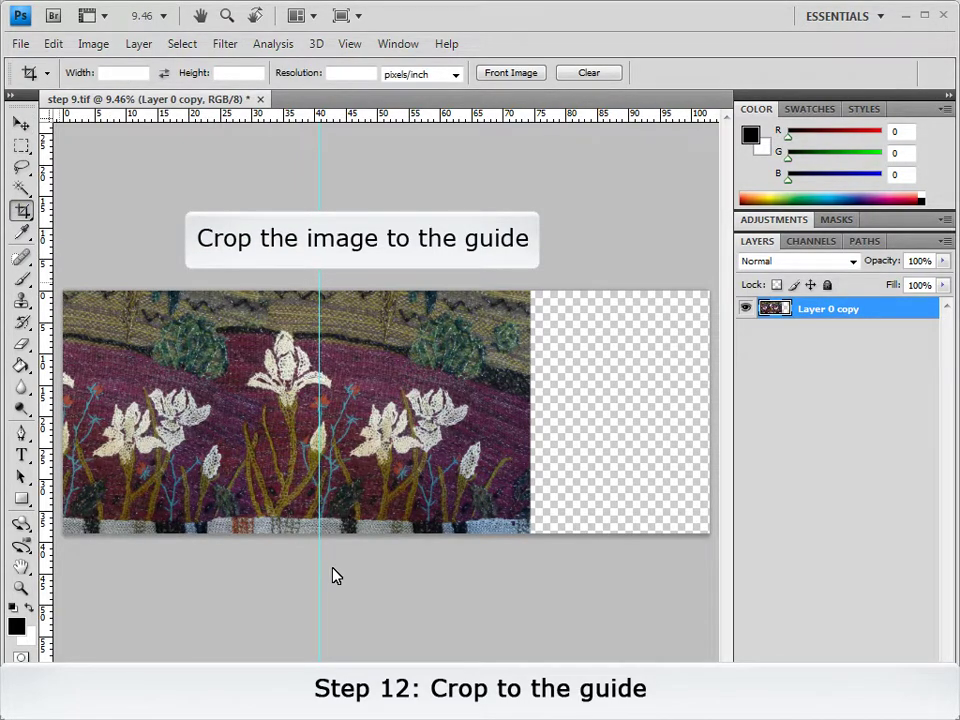
key(Return)
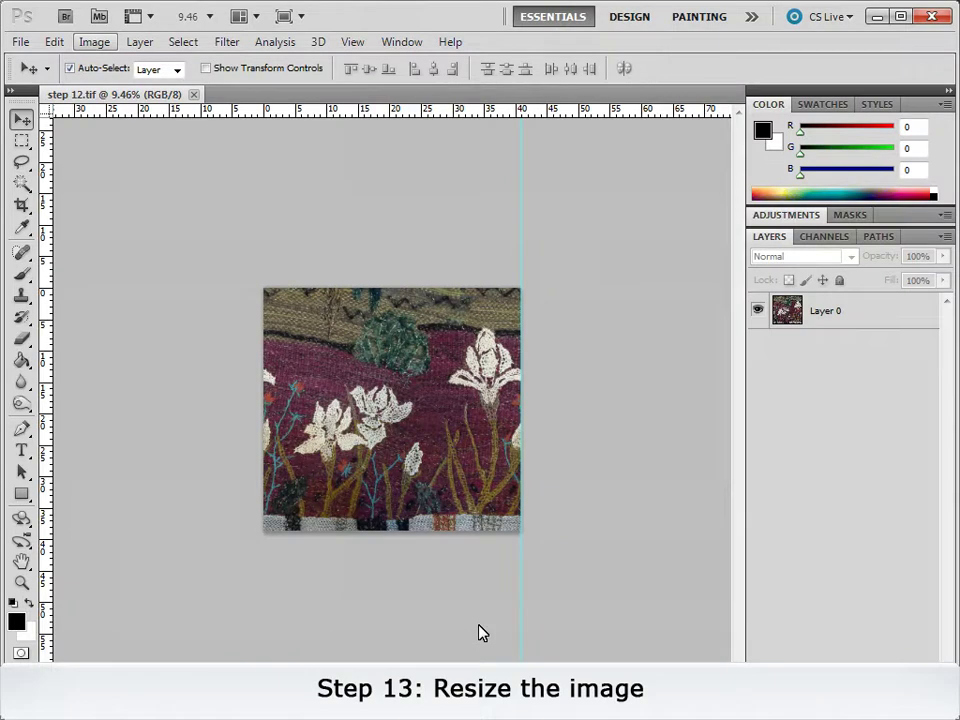
Step: Set resolution to 150 pixels/inch without resampling, then resample width to 3000 pixels
click(95, 46)
click(117, 180)
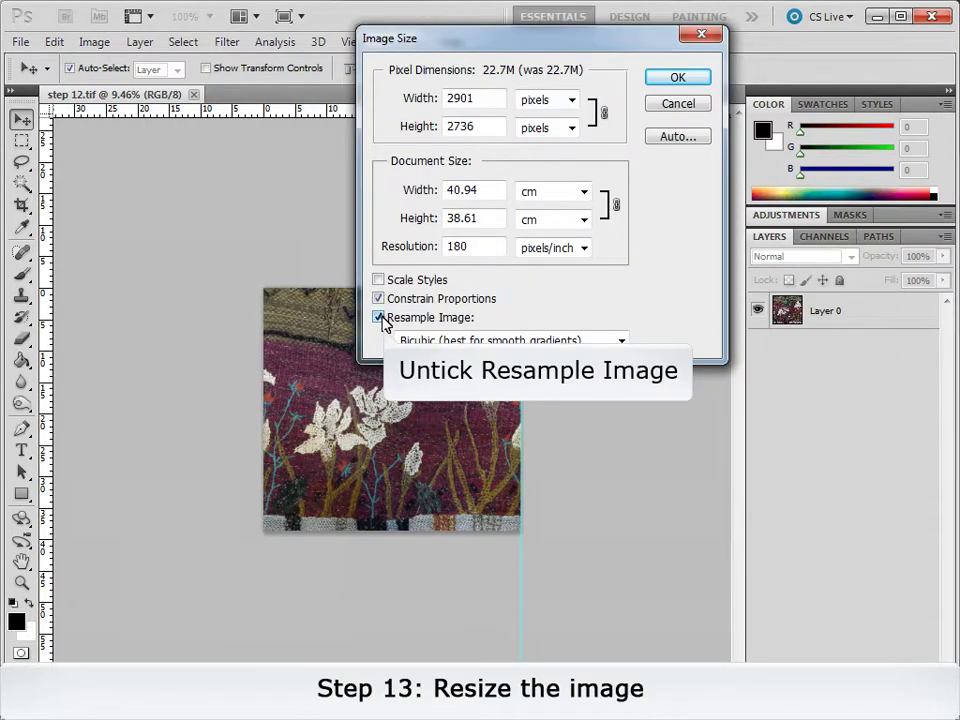
click(379, 318)
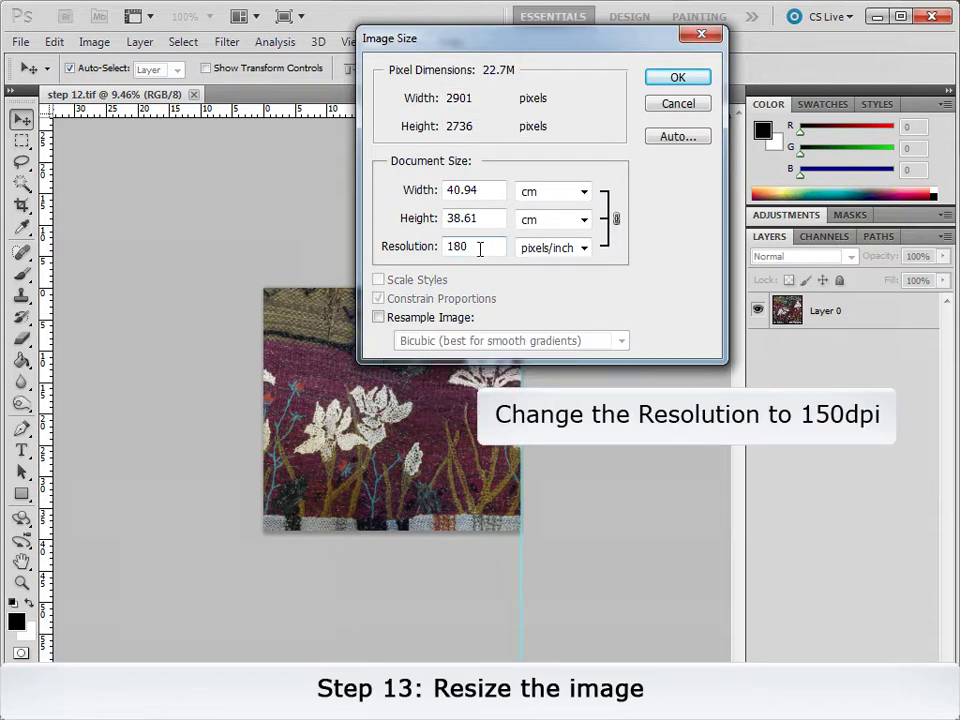
double_click(450, 247)
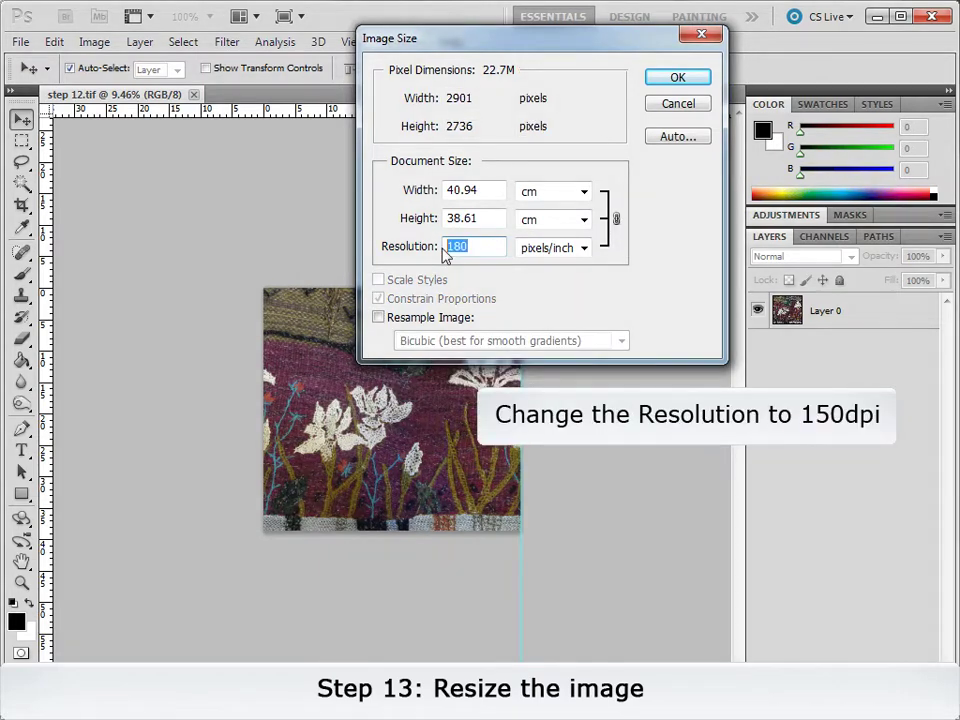
text(150)
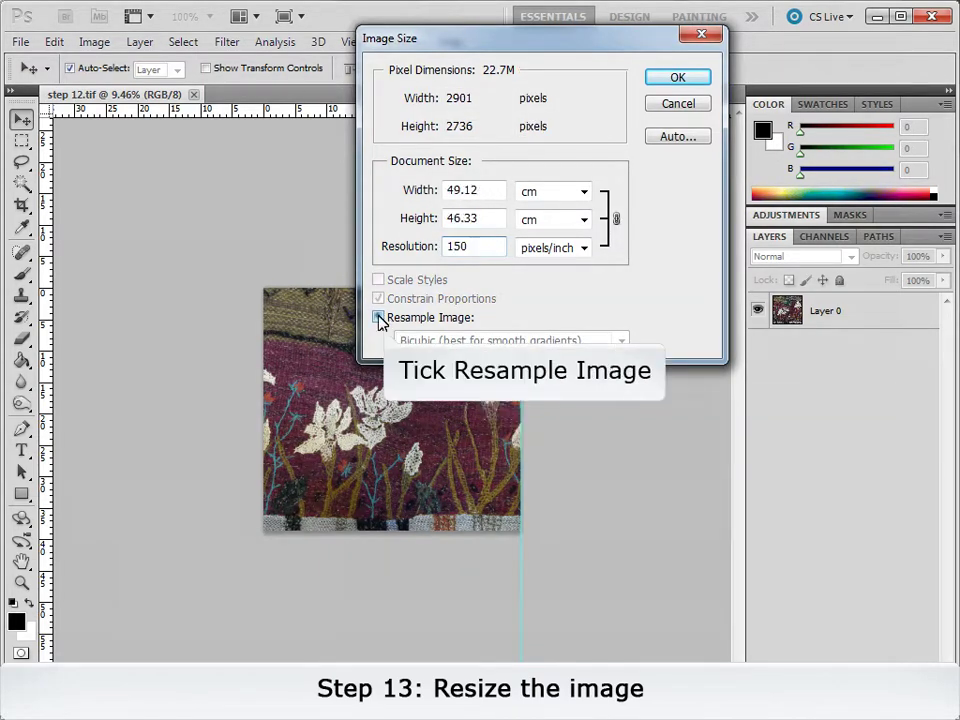
click(379, 317)
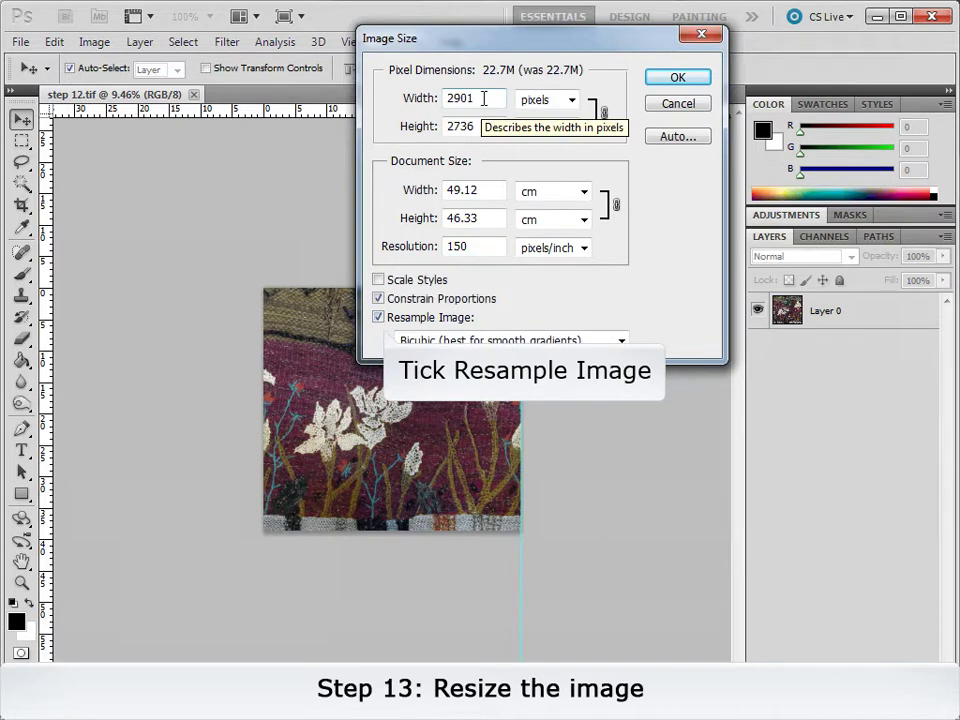
double_click(484, 98)
text(3000)
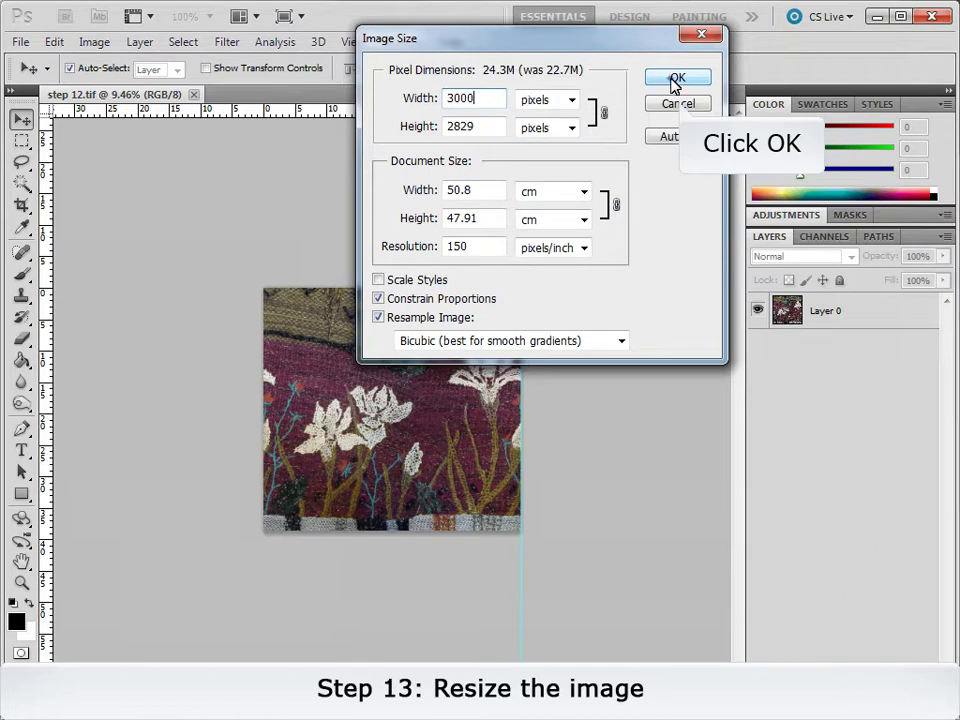
click(675, 80)
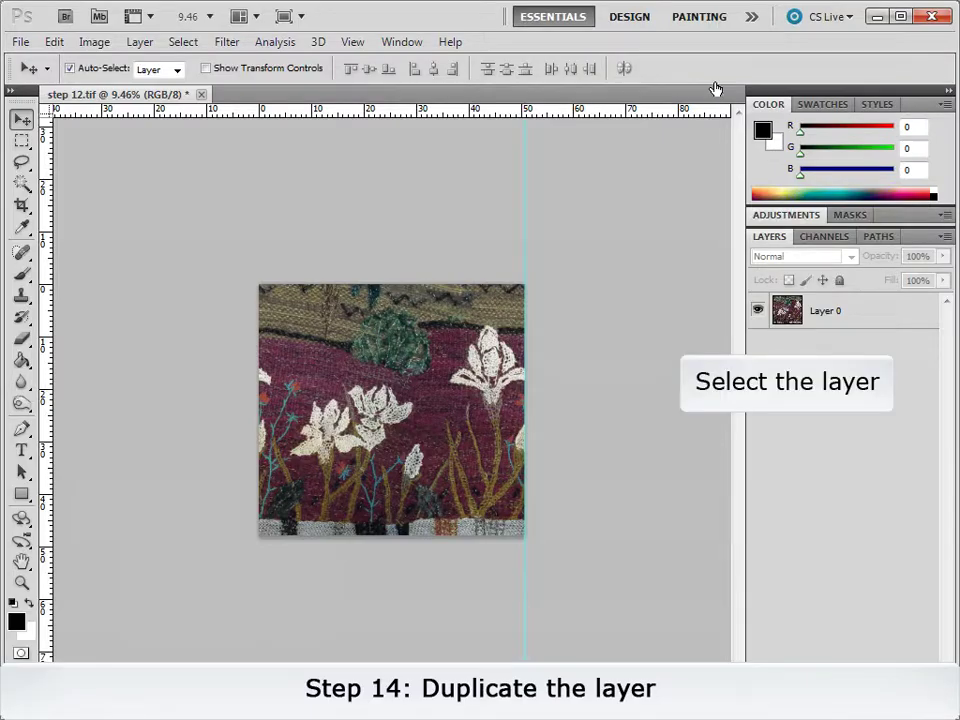
Step: Duplicate the textile layer Layer 0 as Layer 0 copy
click(853, 315)
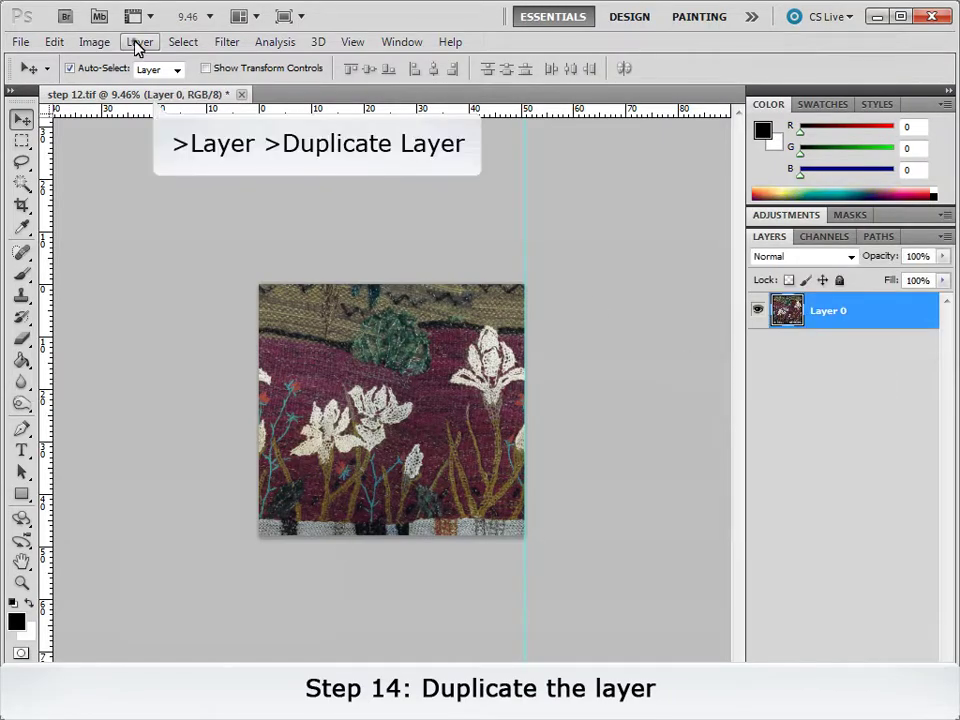
click(138, 45)
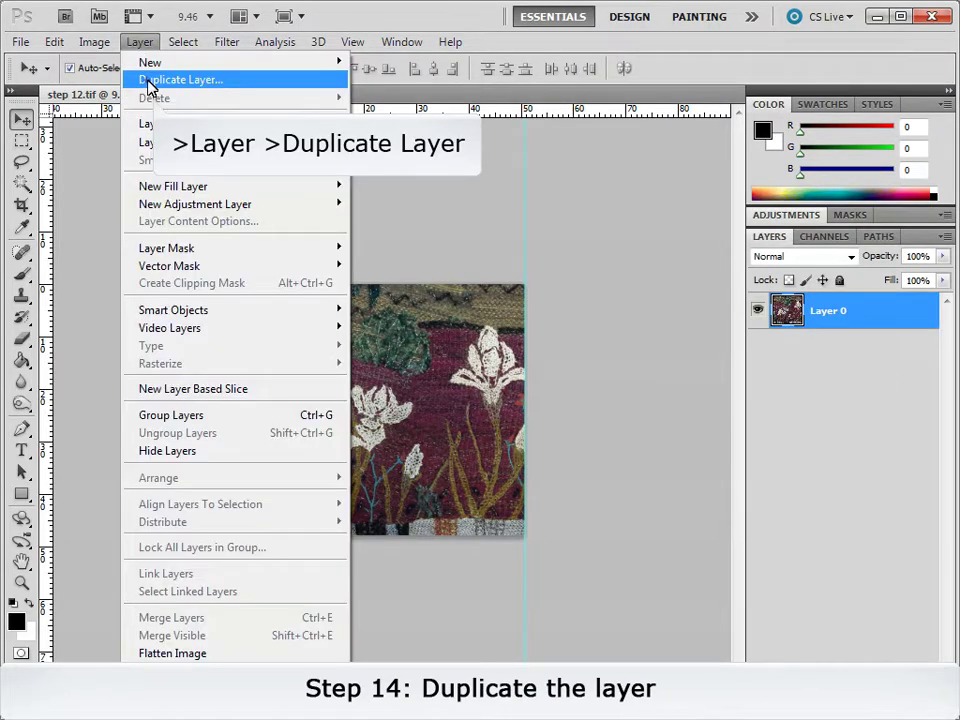
click(150, 80)
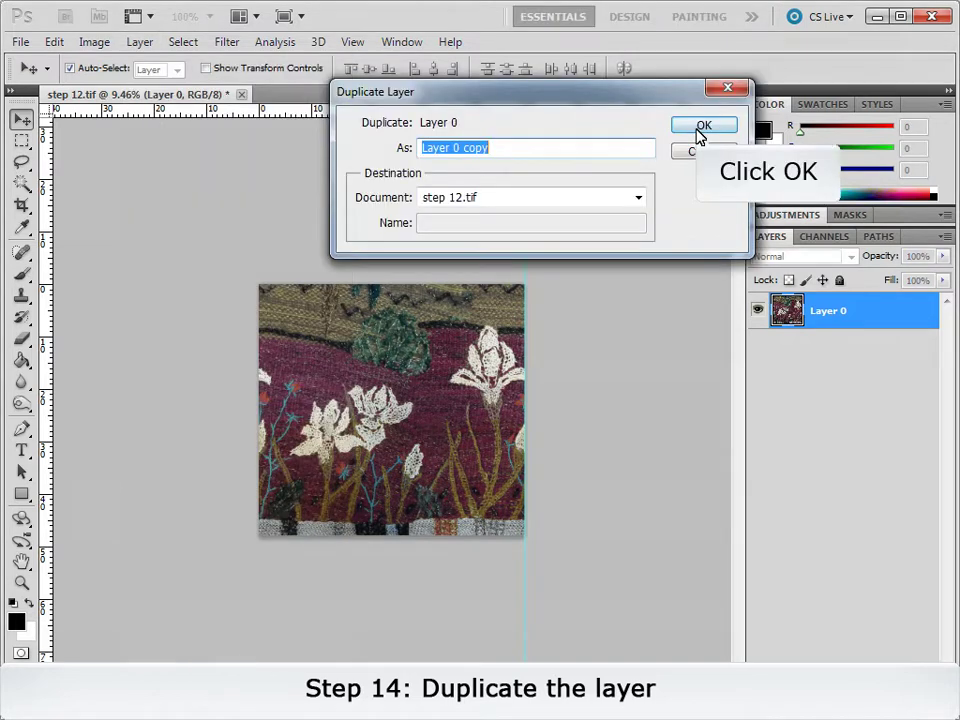
click(700, 127)
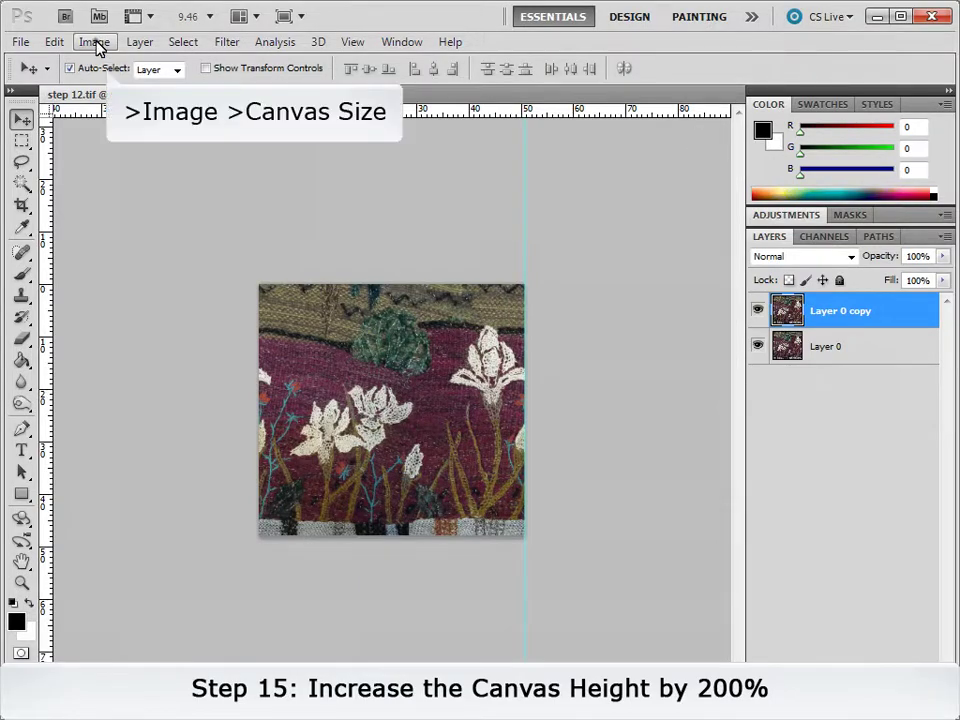
Step: Extend the canvas height to 200 percent, anchored at the top centre
click(96, 44)
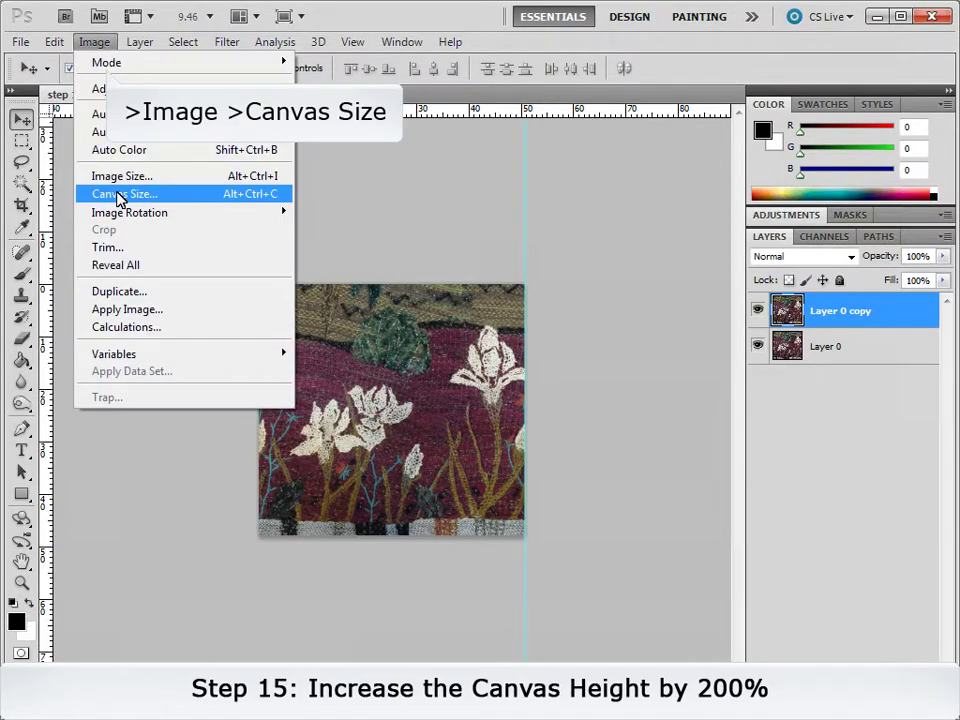
click(118, 197)
click(533, 242)
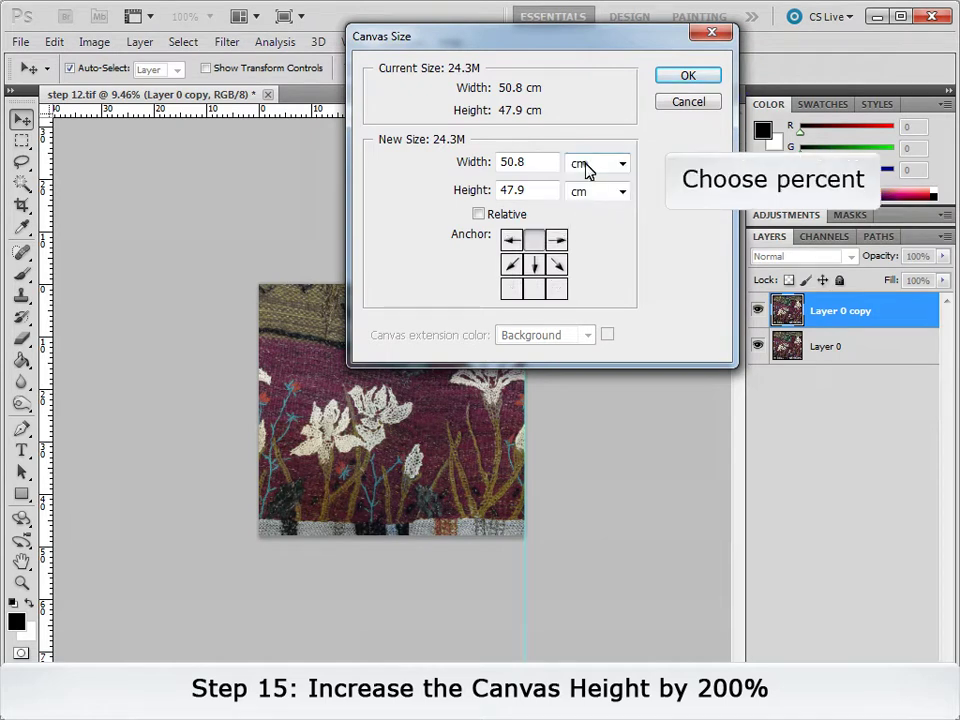
click(587, 164)
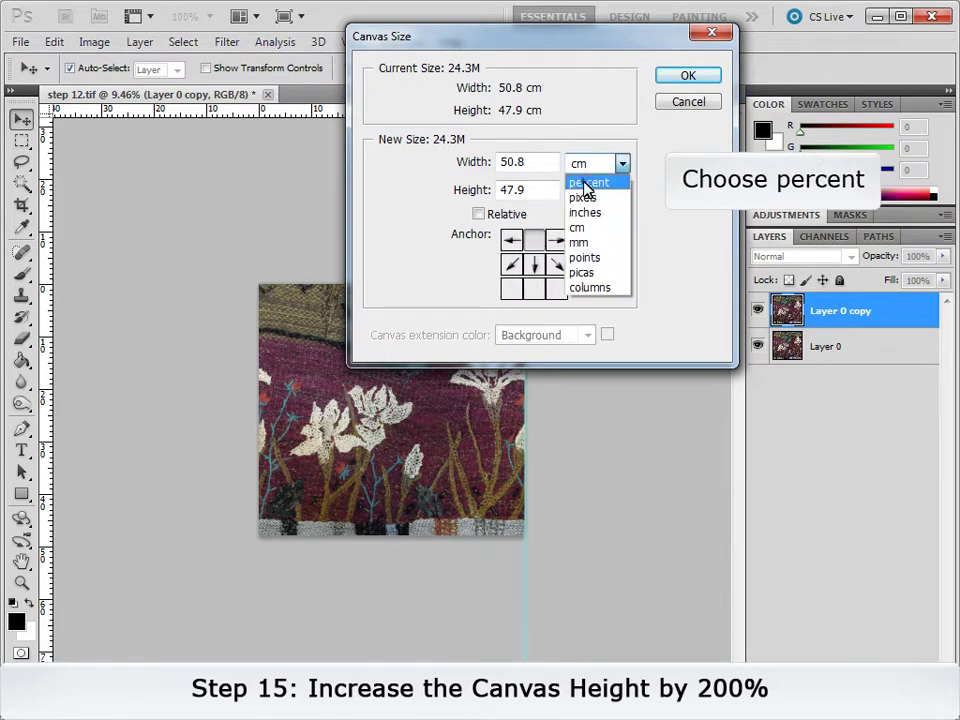
click(588, 181)
drag(540, 192, 478, 195)
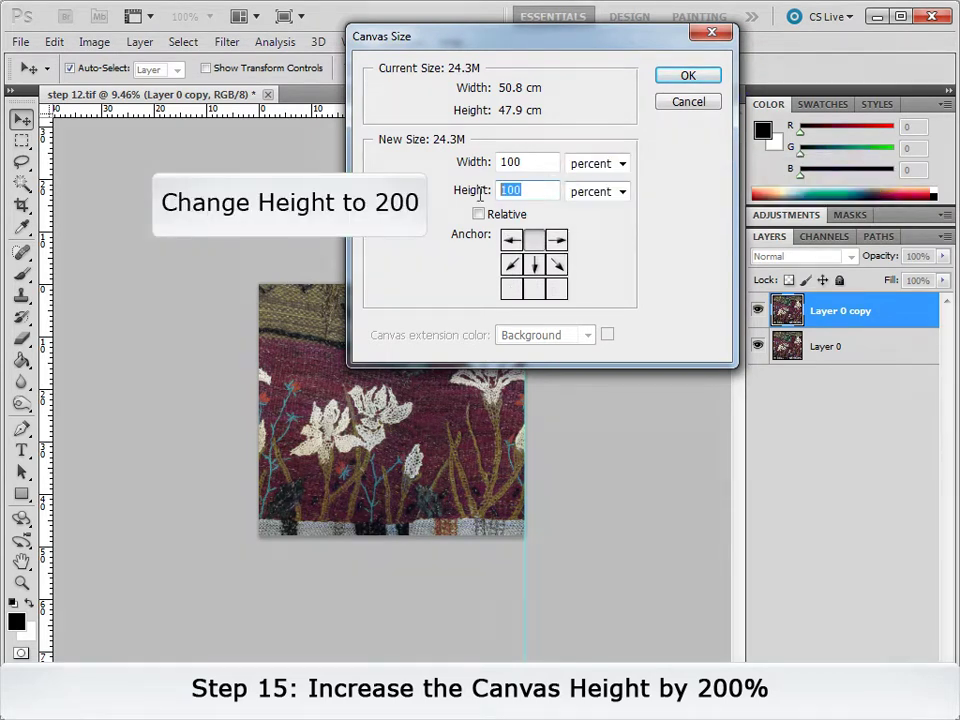
text(200)
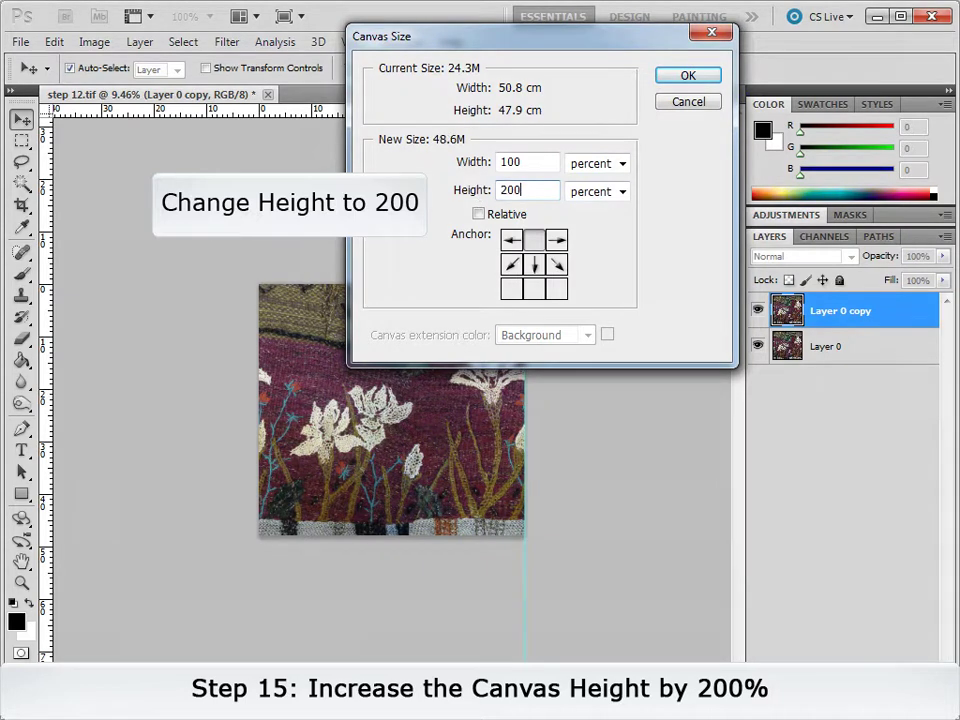
click(688, 78)
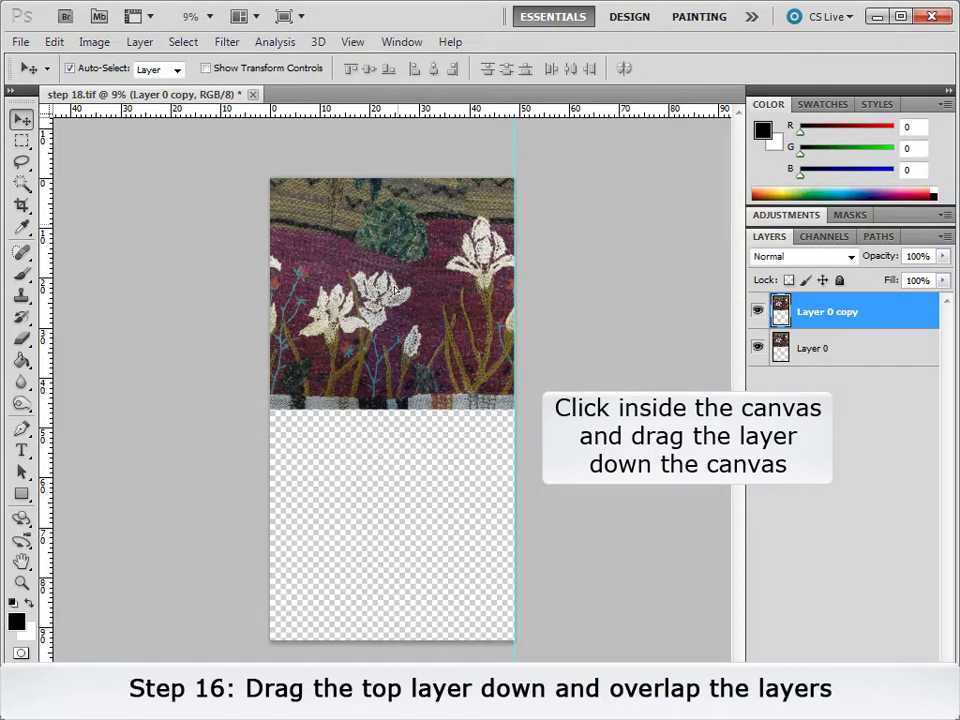
Step: Move the copy down over the original and offset it 1500 px horizontally with wrap-around
drag(403, 230, 393, 388)
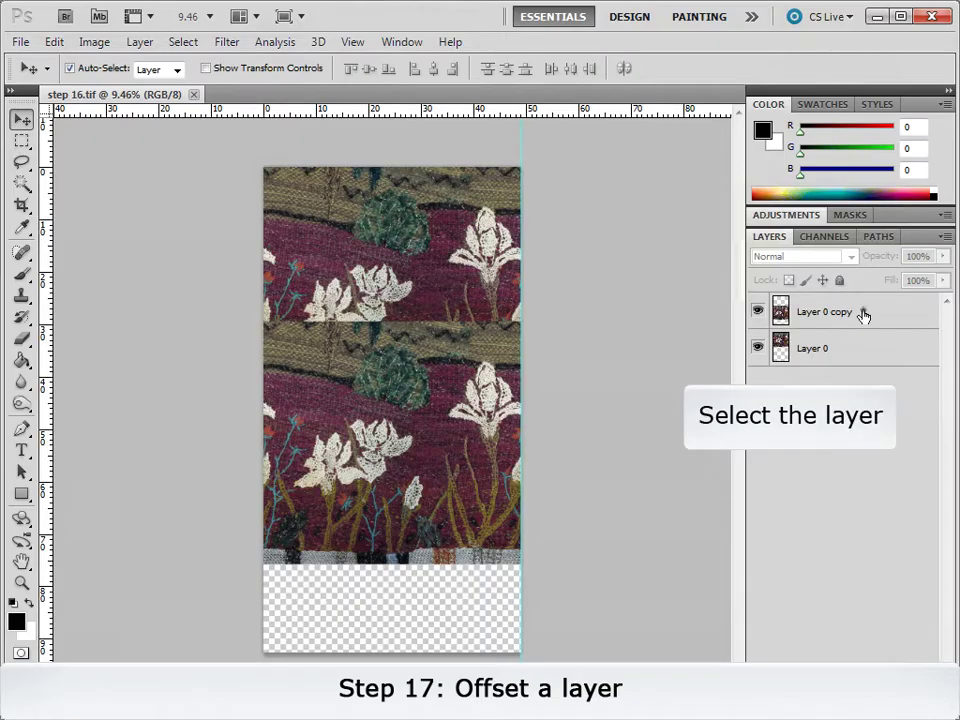
click(862, 312)
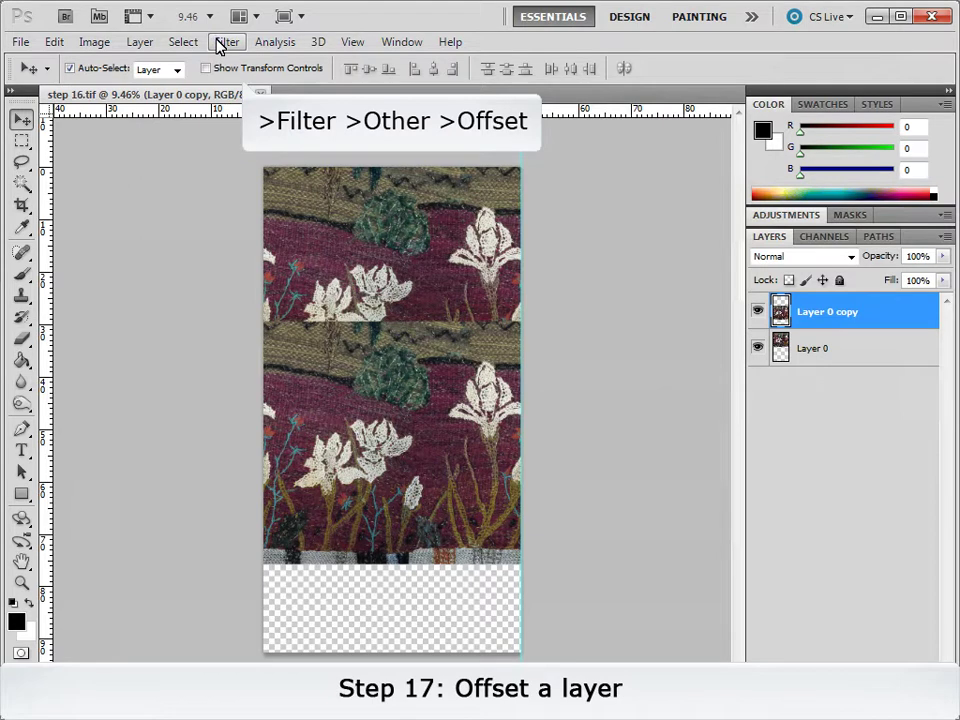
click(227, 42)
mouse_move(300, 408)
click(473, 485)
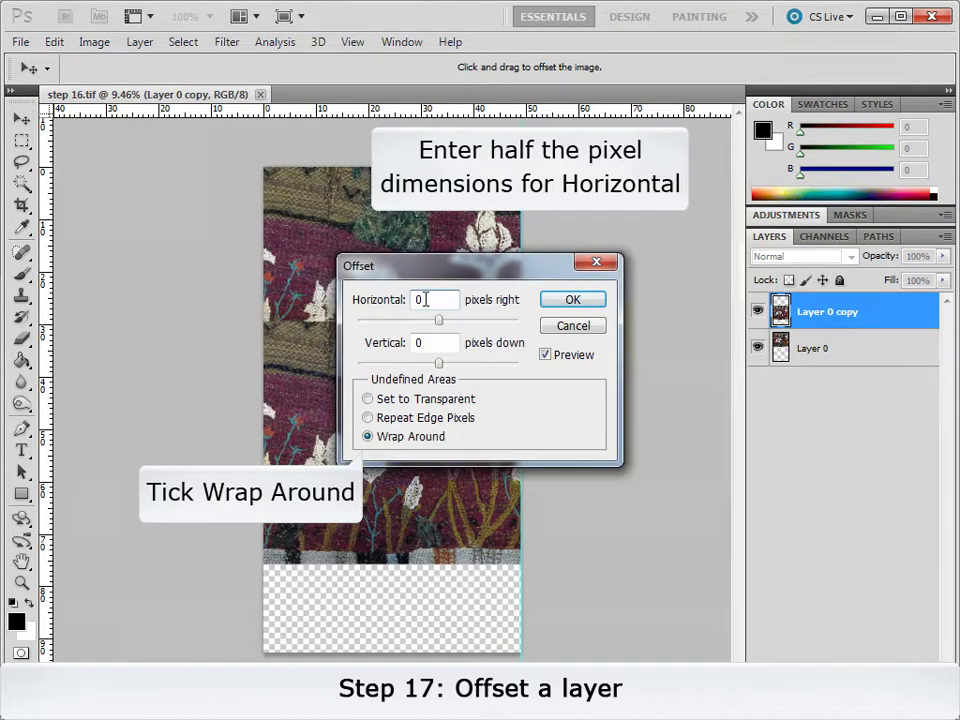
text(150)
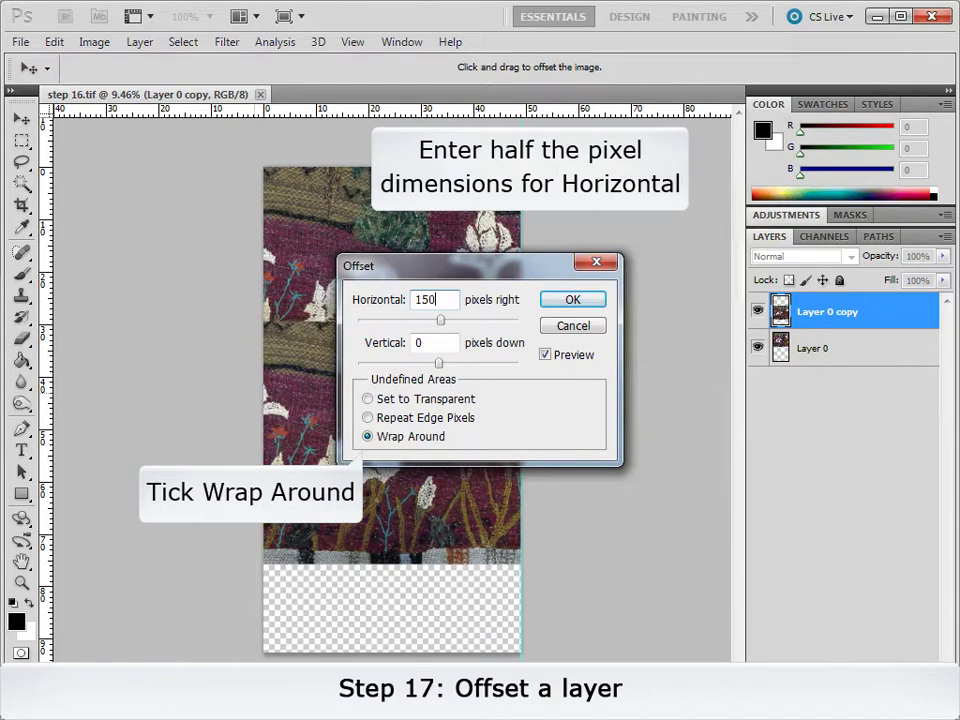
text(0)
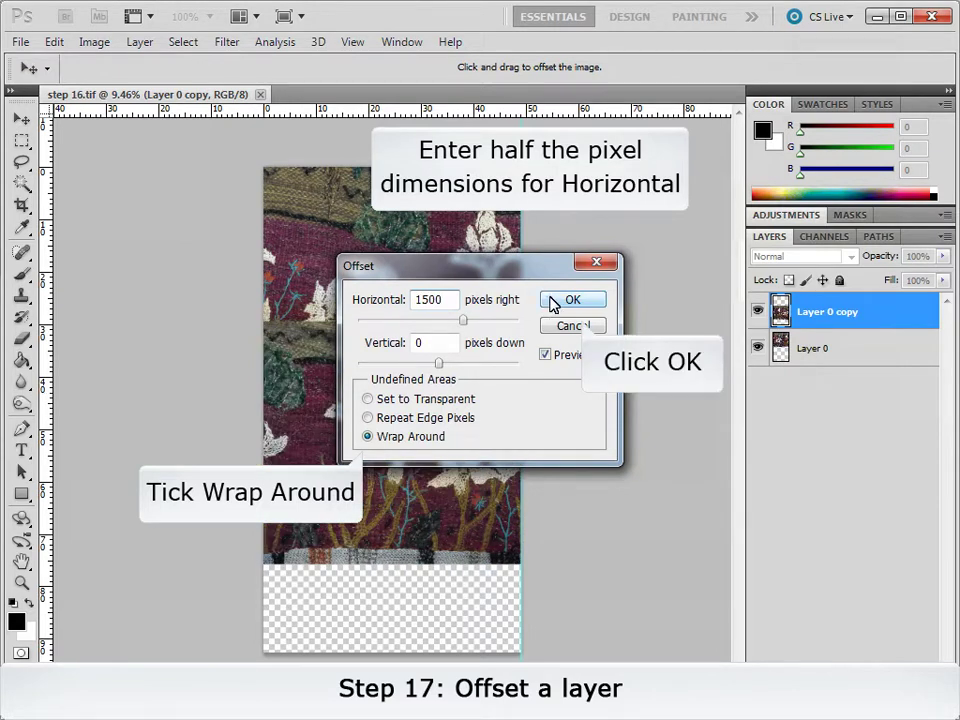
click(553, 305)
Step: Align the copy at 70% opacity, then restore it to 100% opacity
double_click(917, 256)
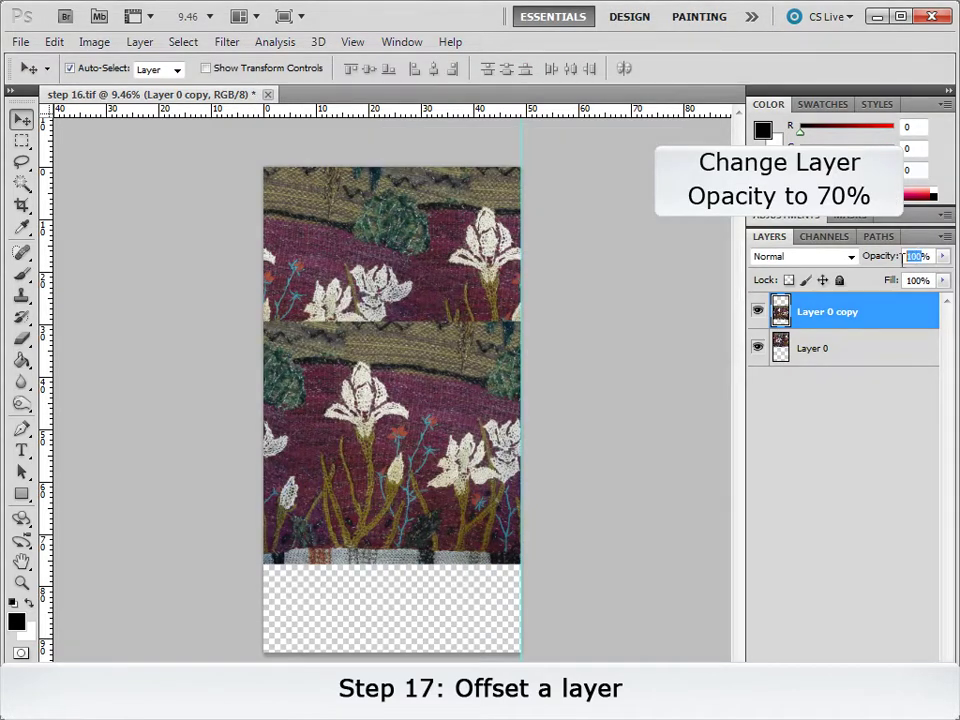
text(70)
drag(424, 396, 424, 397)
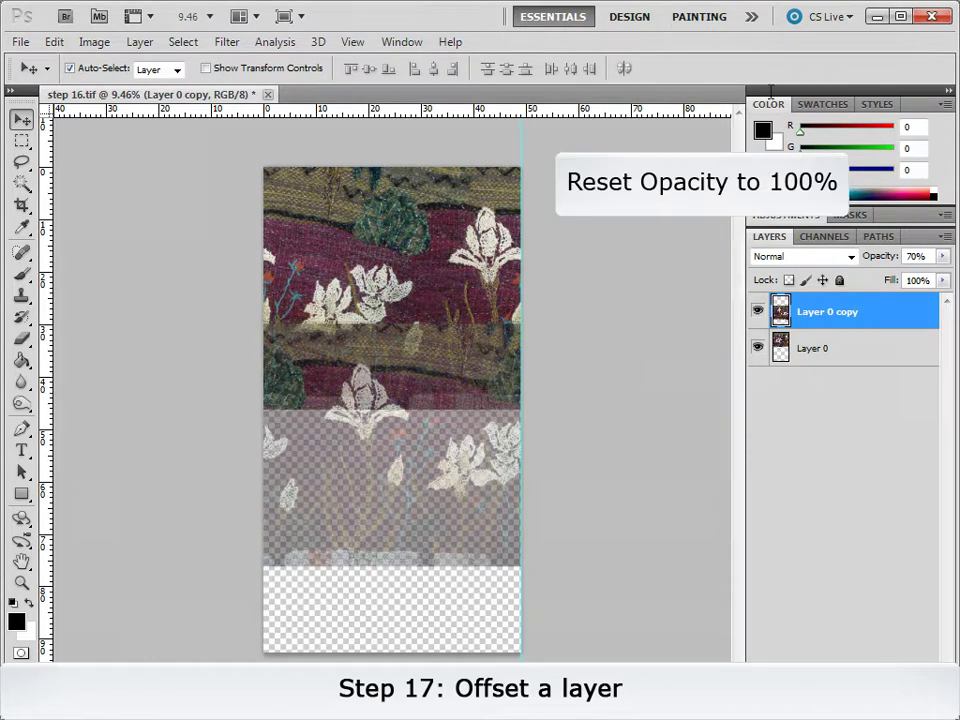
double_click(910, 256)
text(100)
key(Return)
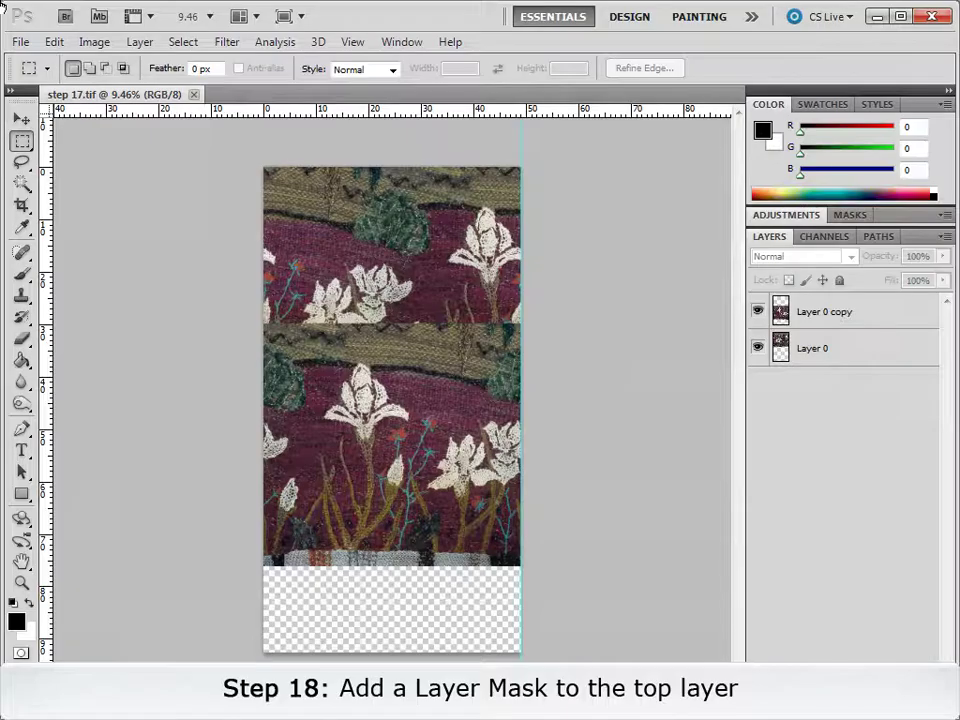
Step: Load Layer 0 copy's pixels as a selection and add a Reveal Selection layer mask
click(886, 318)
ctrl+click(780, 313)
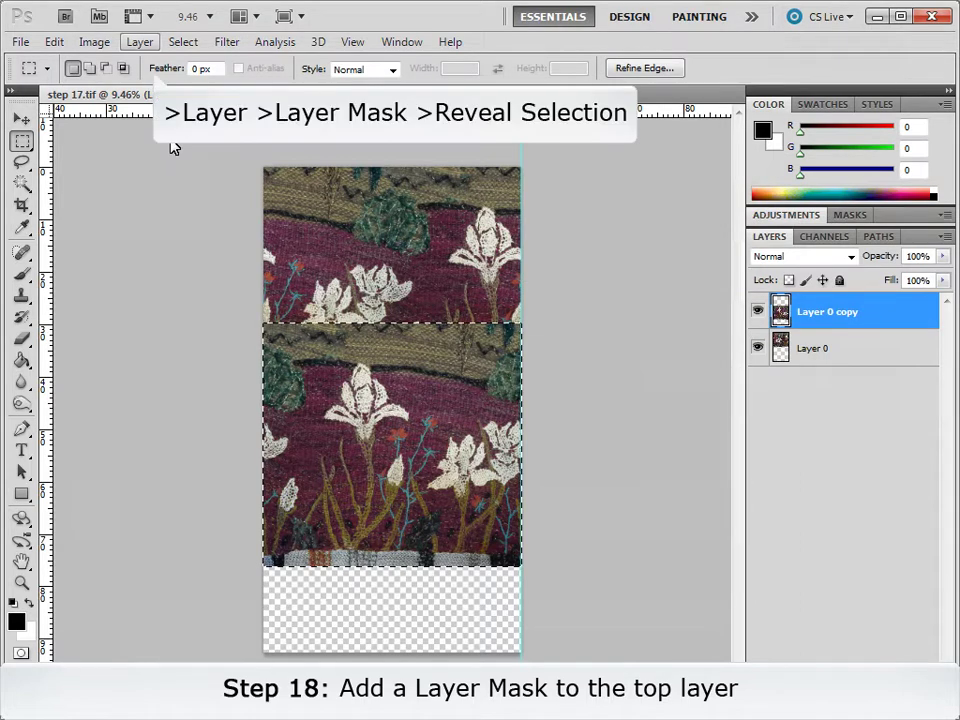
click(143, 44)
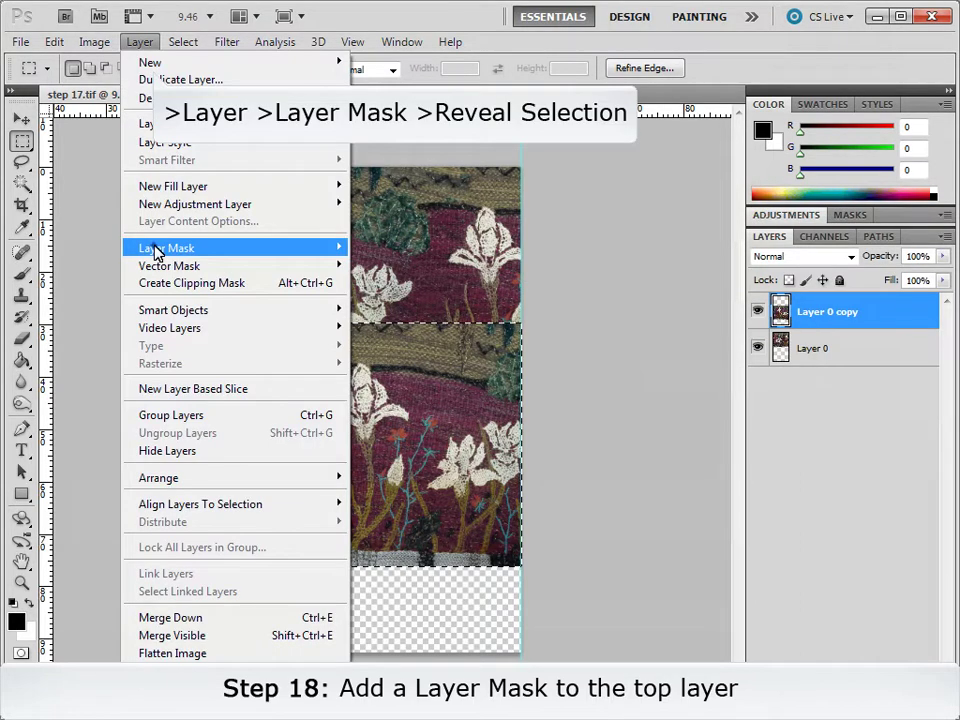
mouse_move(167, 248)
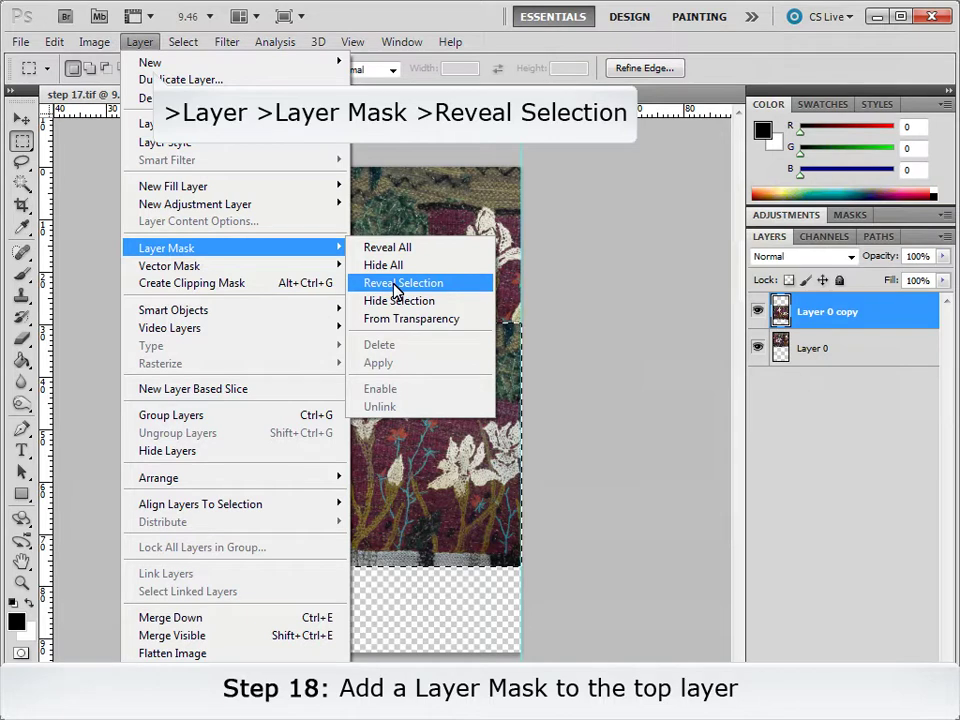
click(397, 285)
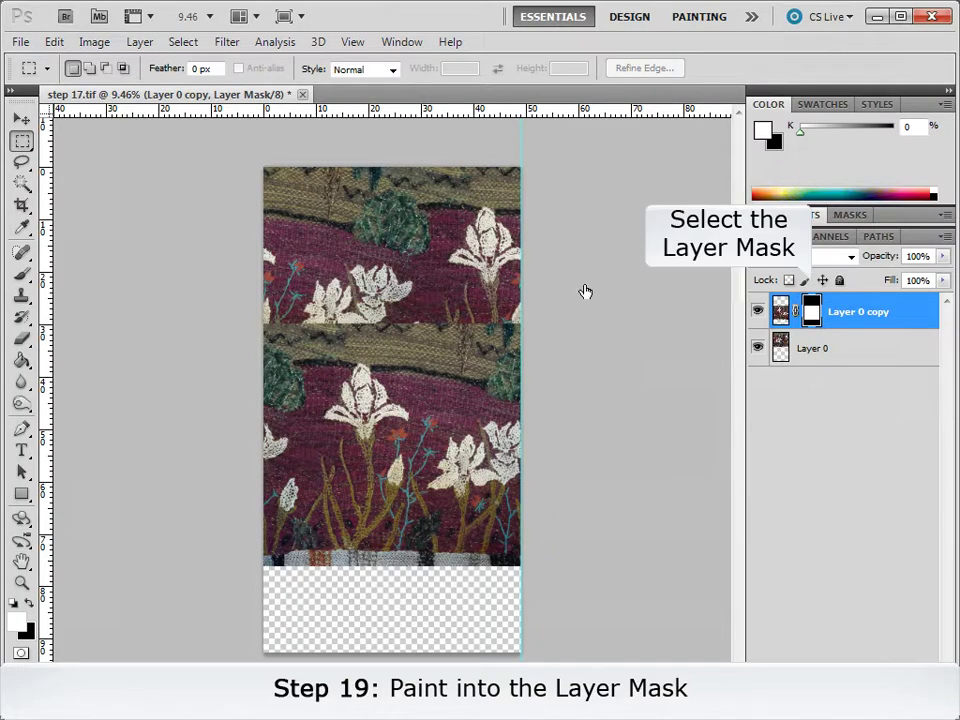
click(21, 274)
Step: Paint black in the mask to hide the khaki band along the seam
click(29, 602)
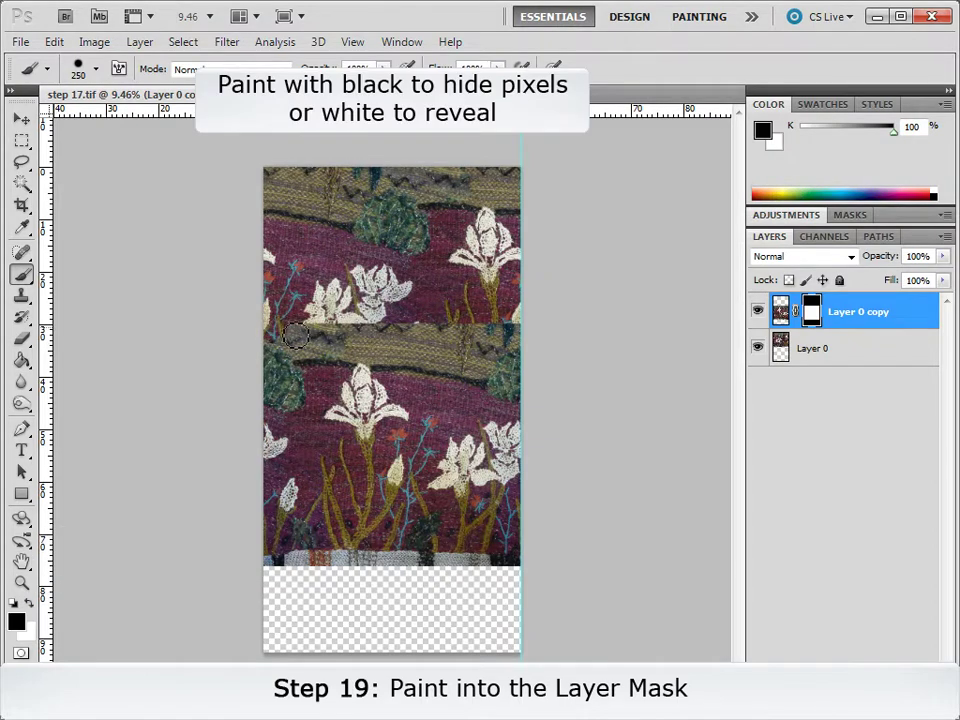
mouse_move(334, 351)
mouse_down()
mouse_move(424, 366)
mouse_move(503, 345)
mouse_move(311, 331)
mouse_up()
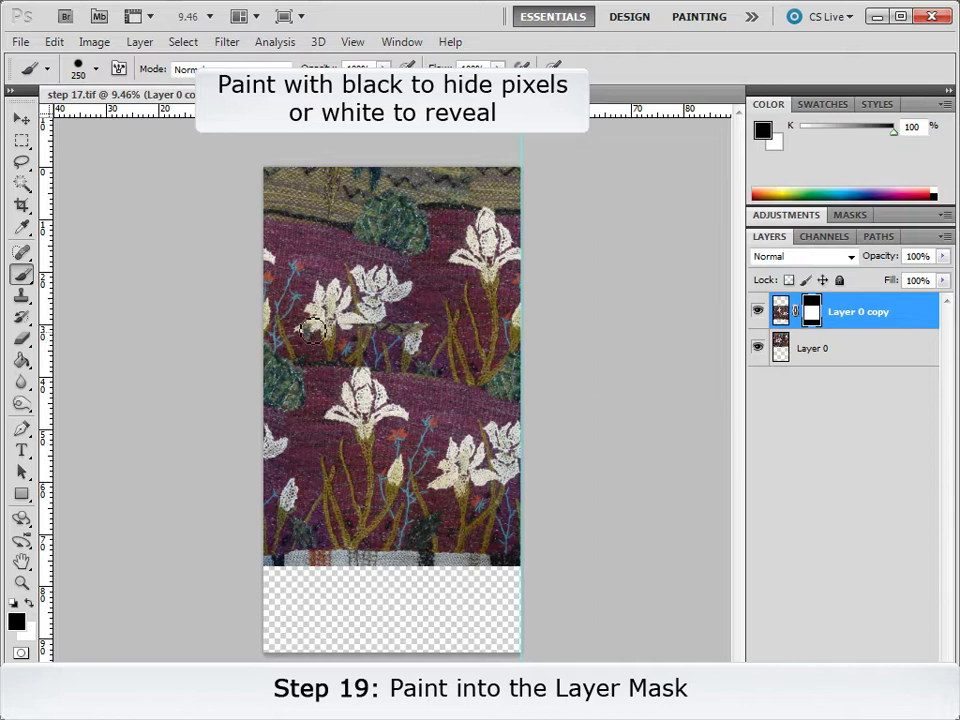
drag(311, 331, 430, 342)
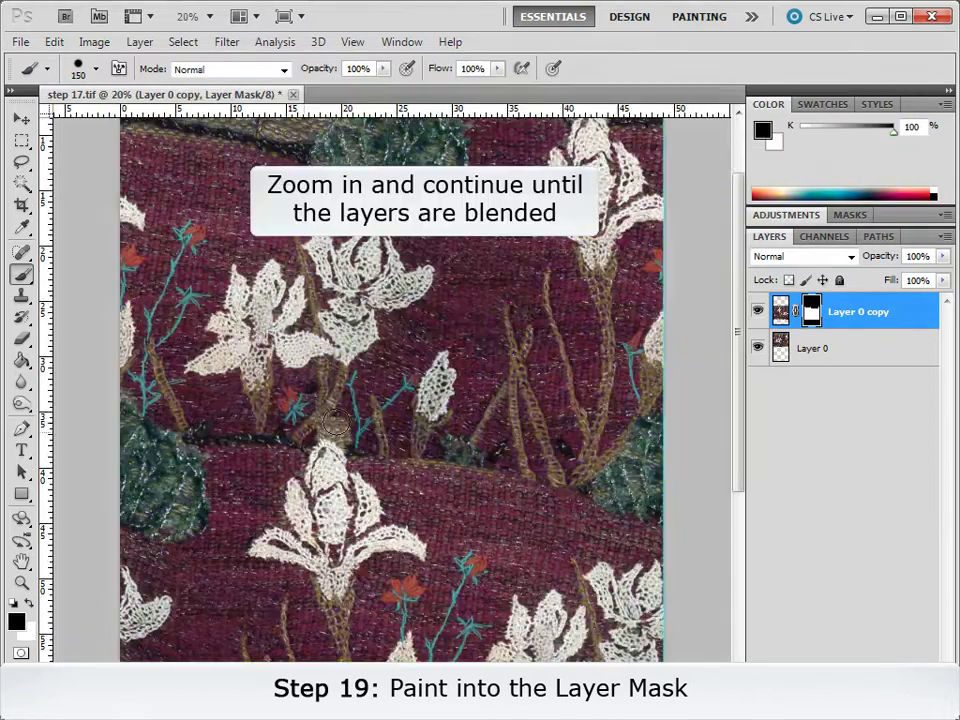
mouse_move(335, 423)
mouse_down()
mouse_move(347, 436)
mouse_move(588, 458)
mouse_up()
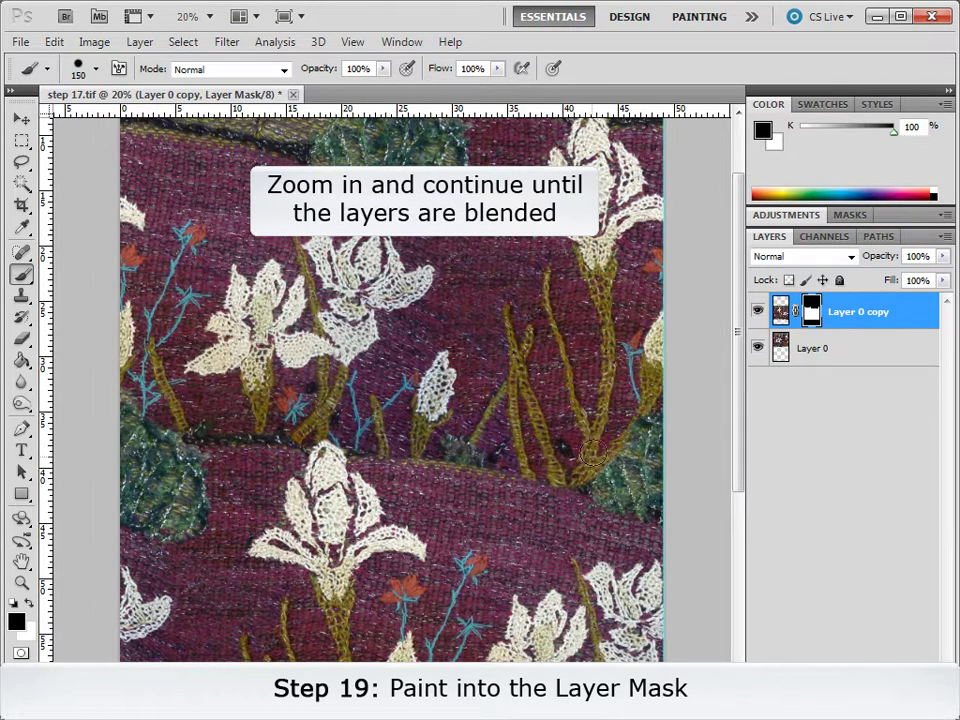
Step: Touch up the seam around the iris stems with white, then view the mask alone
key(x)
drag(383, 462, 535, 488)
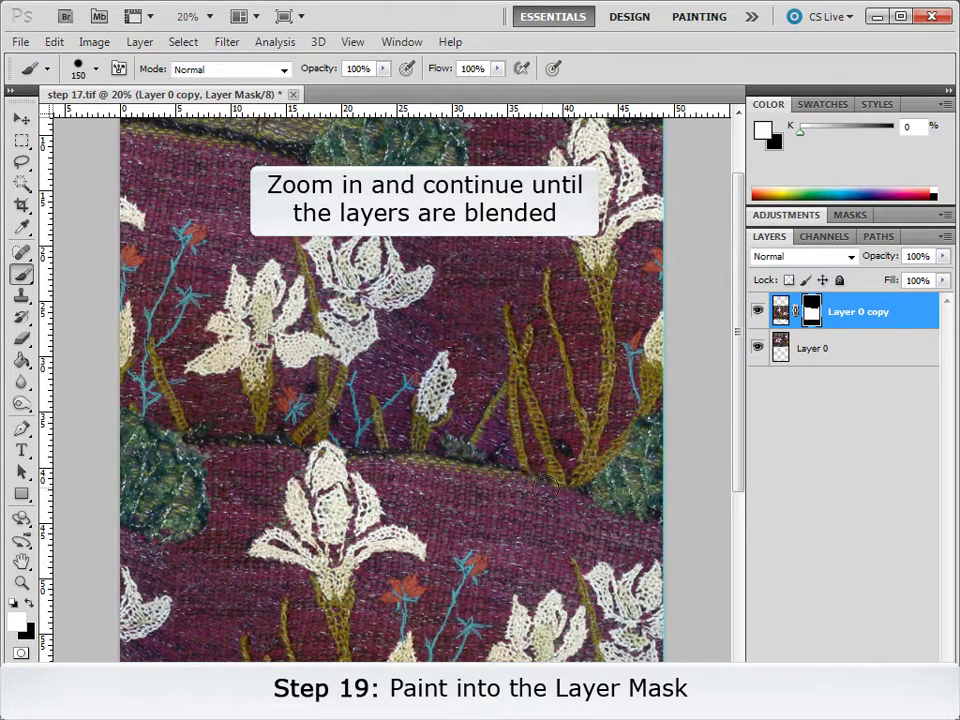
key(x)
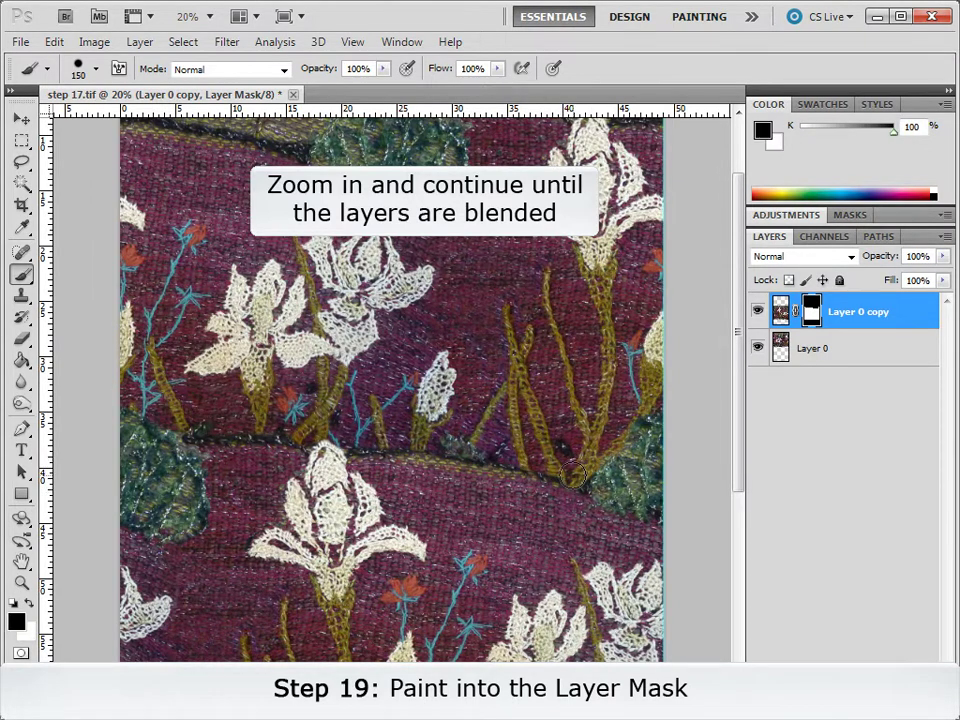
key(x)
alt+click(810, 315)
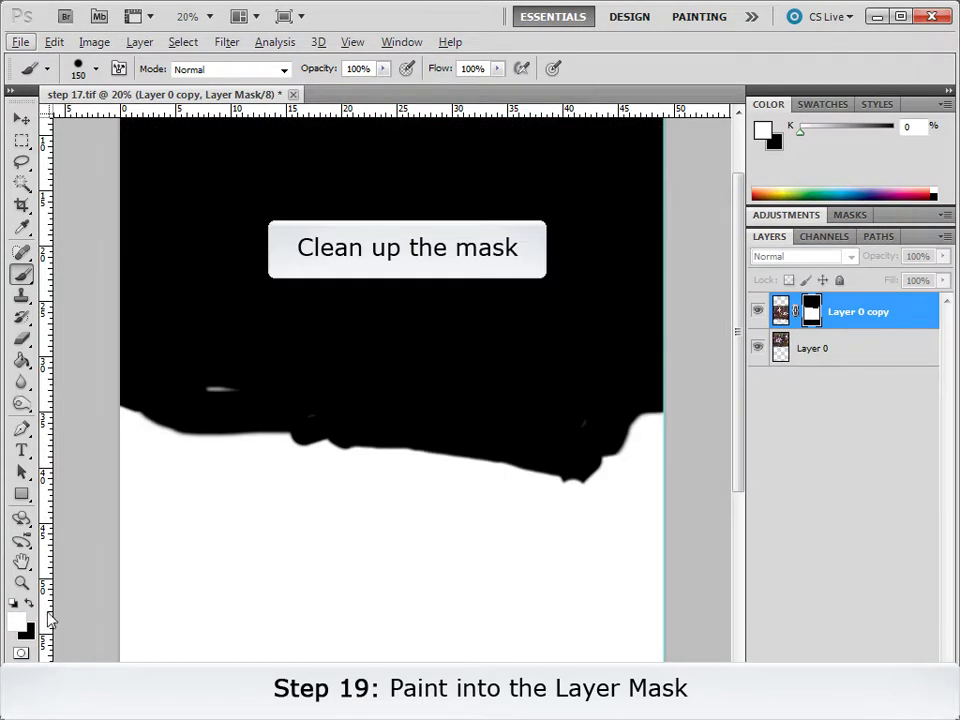
Step: Paint out the grey streak in the mask and place a horizontal guide at its edge
key(x)
drag(210, 388, 193, 383)
key(x)
key(v)
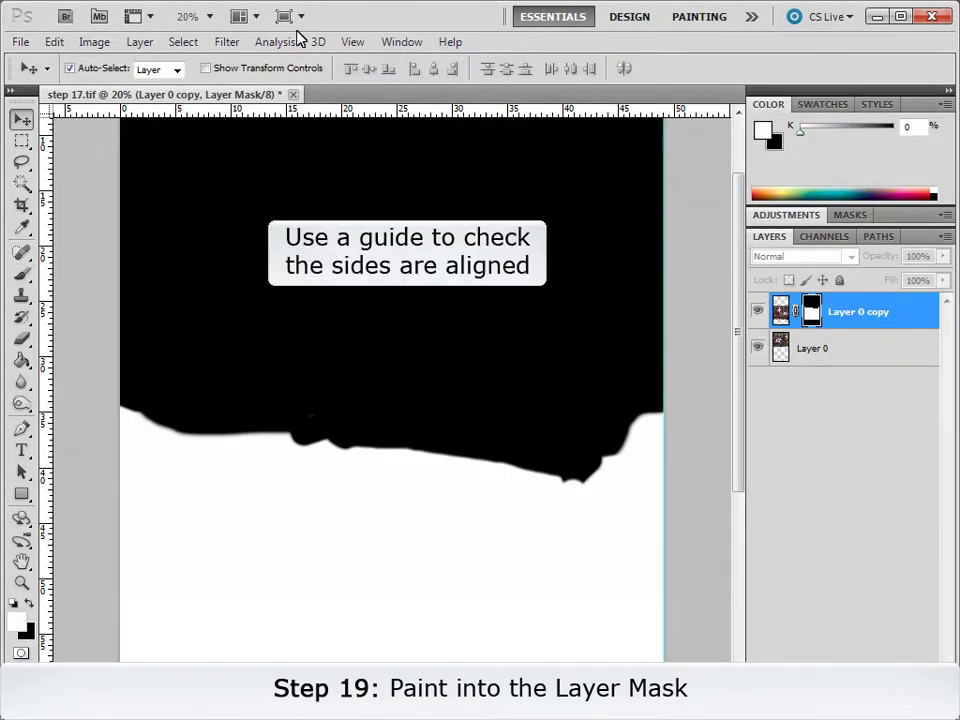
drag(385, 112, 389, 146)
drag(390, 218, 391, 404)
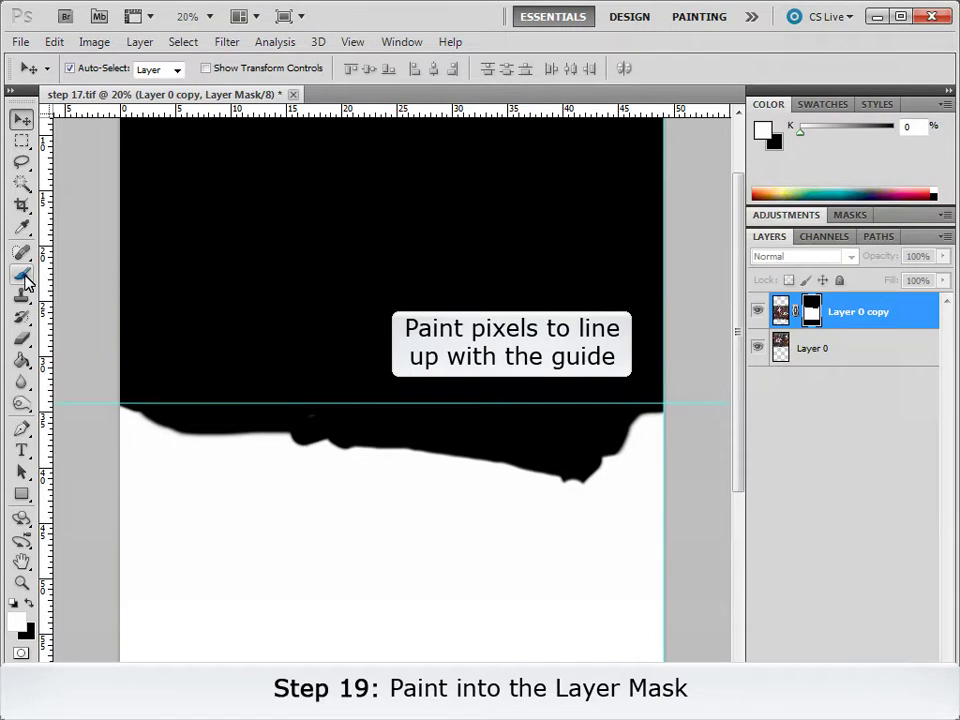
Step: Paint the mask edge to the guide, remove the guide, and show the textile image
click(22, 276)
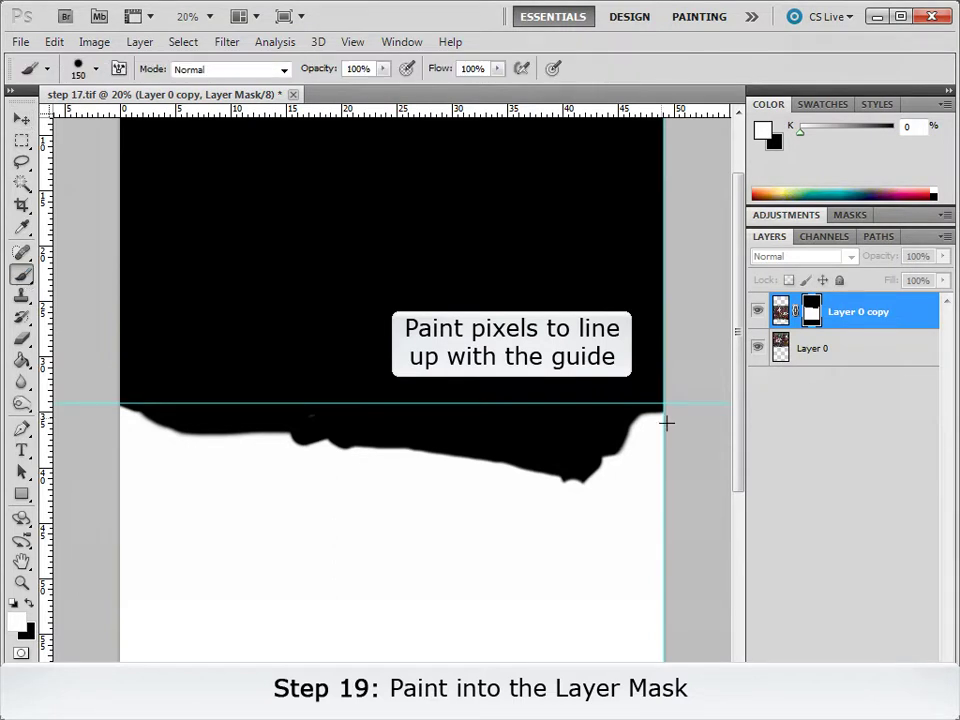
click(22, 120)
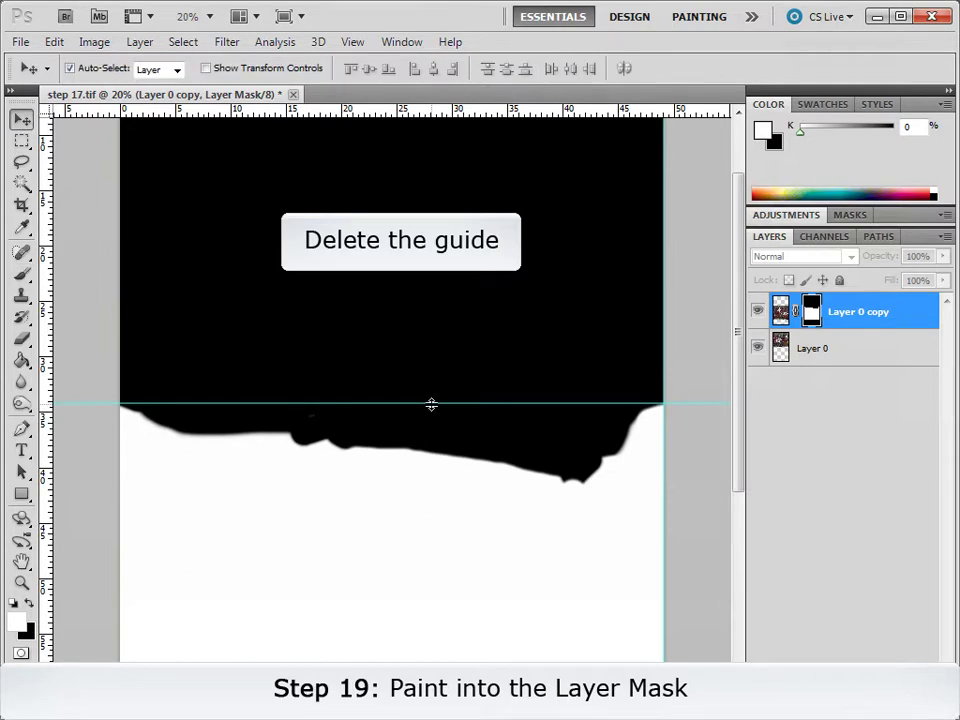
drag(431, 404, 421, 108)
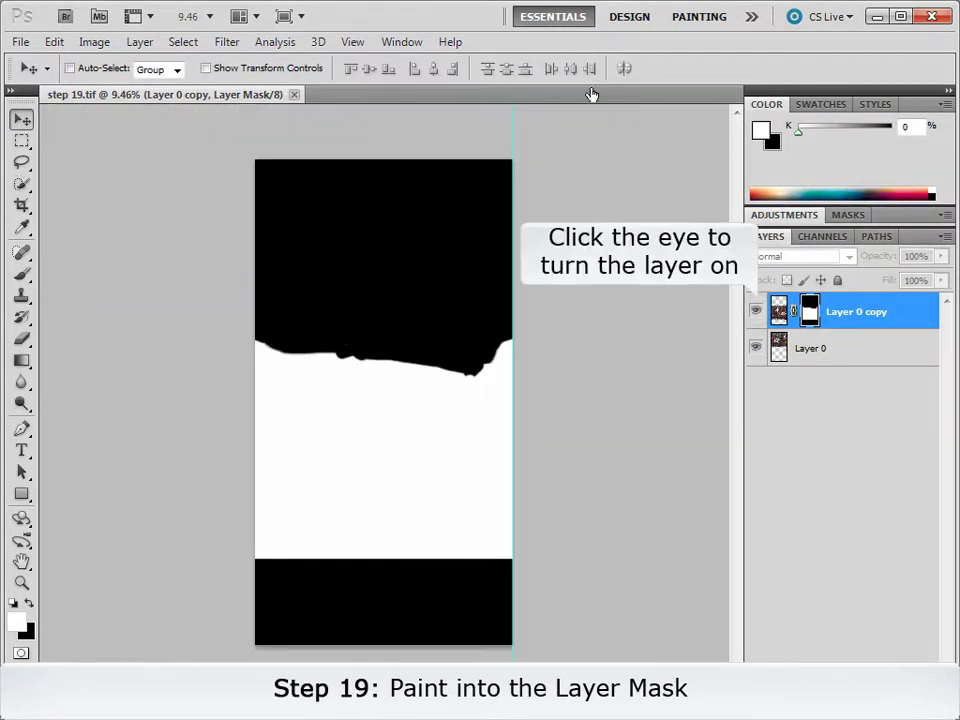
click(755, 311)
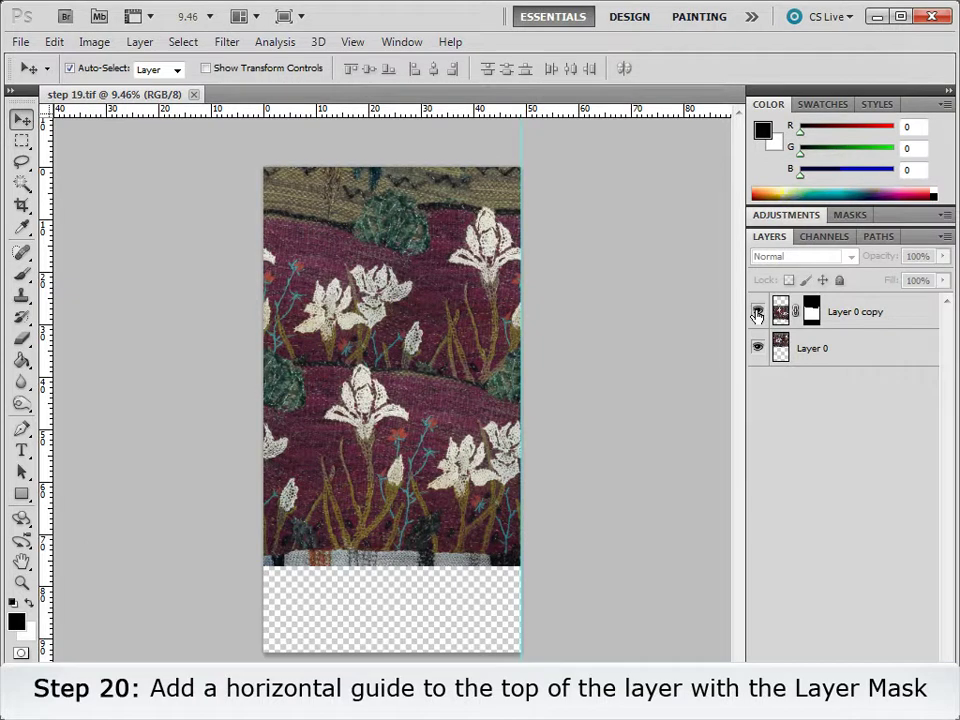
Step: Mark the masked layer's top edge with a horizontal guide, then deselect
click(825, 311)
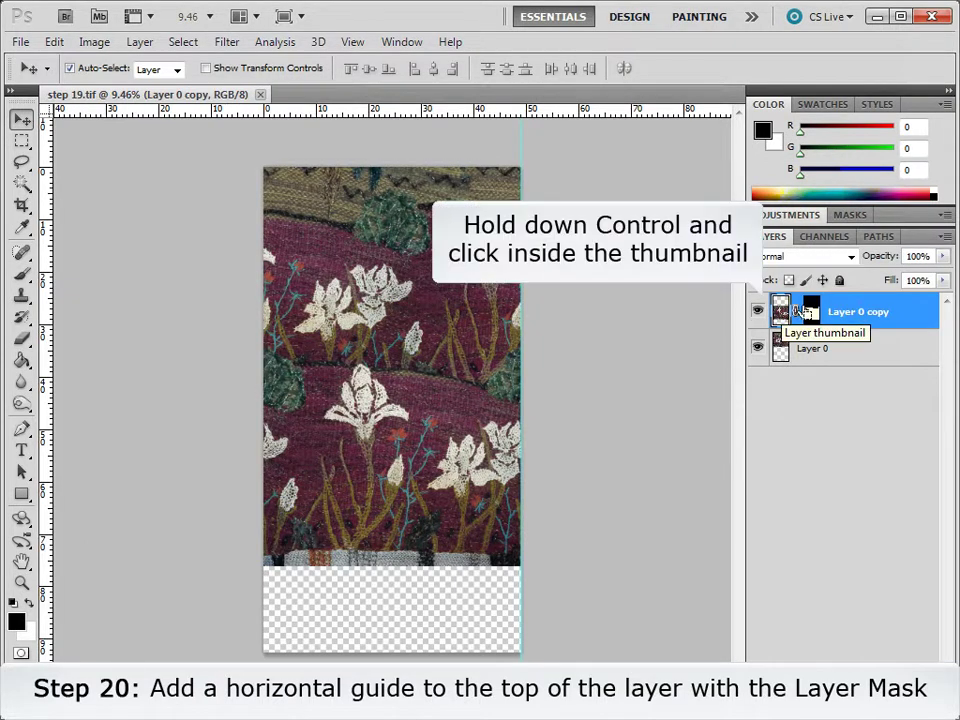
ctrl+click(818, 310)
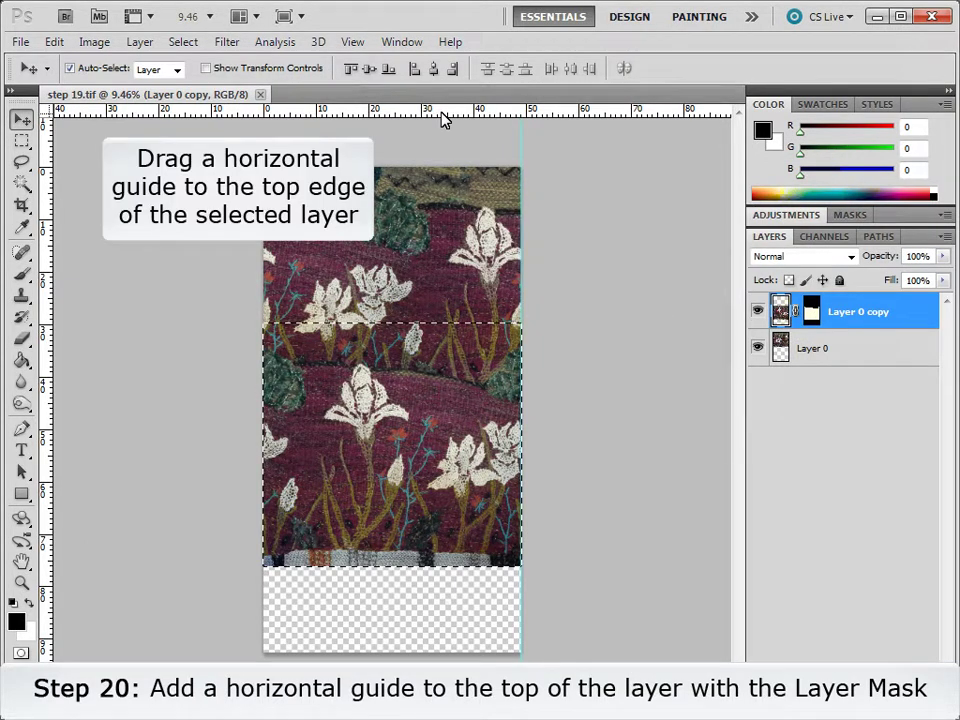
drag(444, 119, 448, 325)
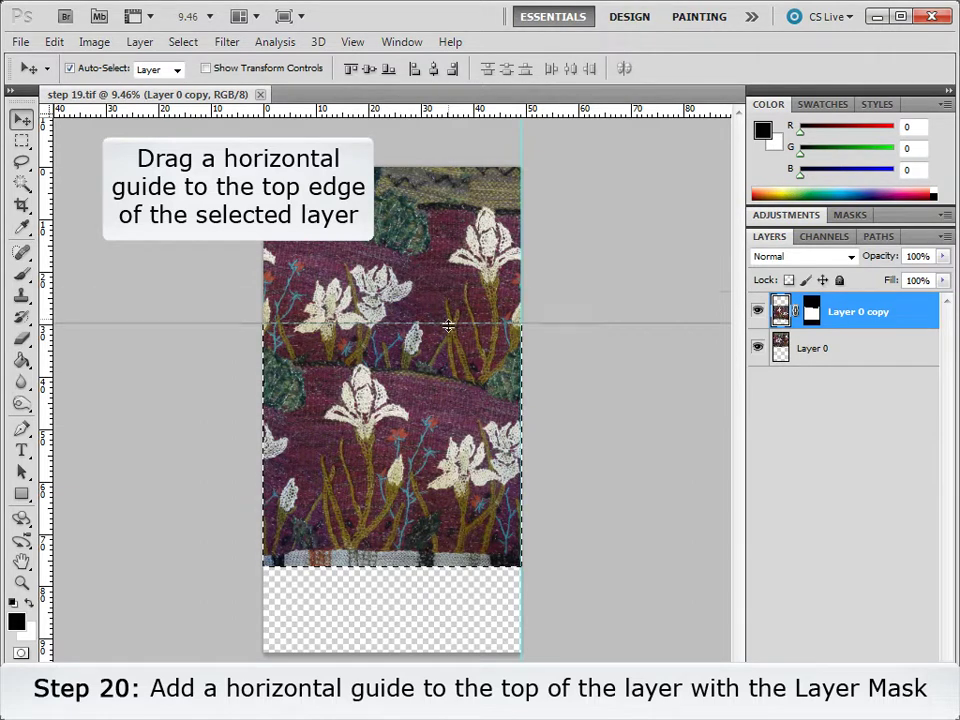
click(181, 44)
click(190, 80)
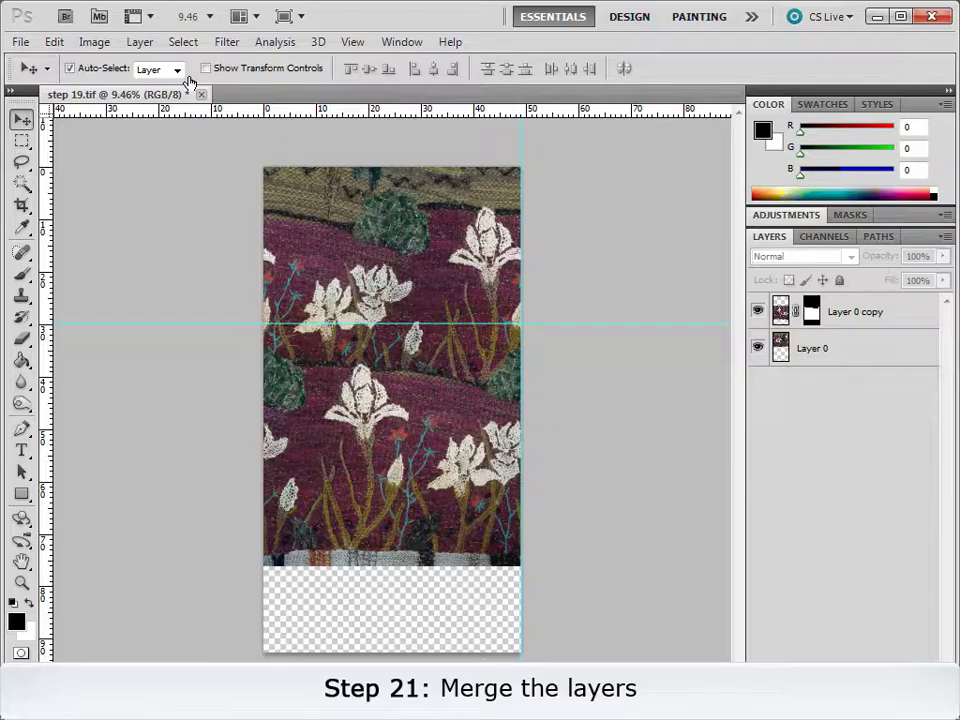
Step: Merge Layer 0 copy and Layer 0 into one layer
click(893, 318)
shift+click(900, 348)
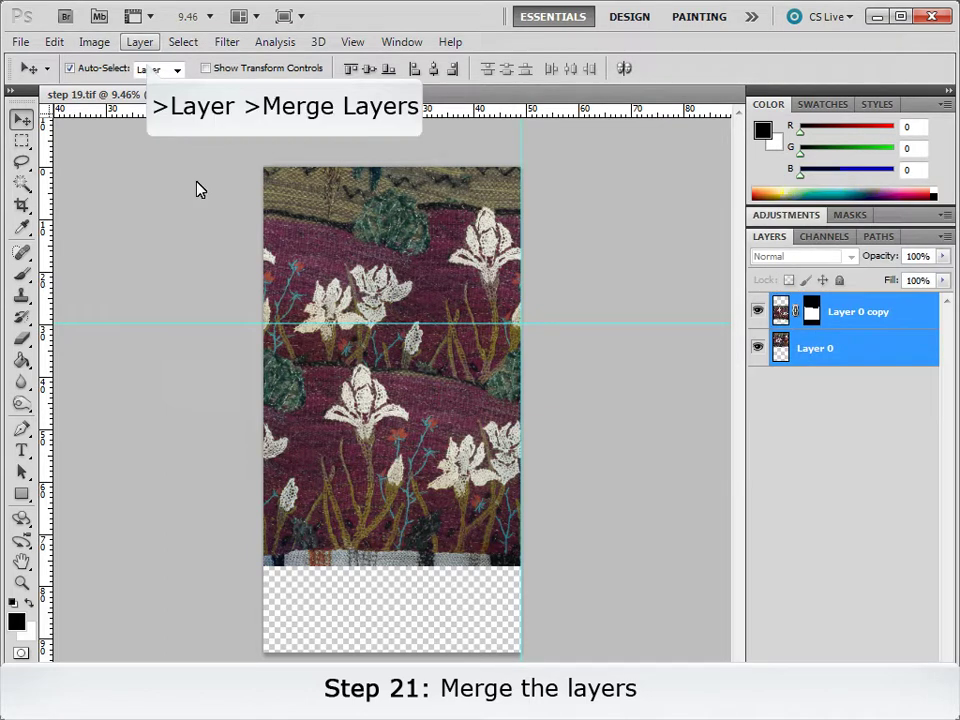
click(141, 43)
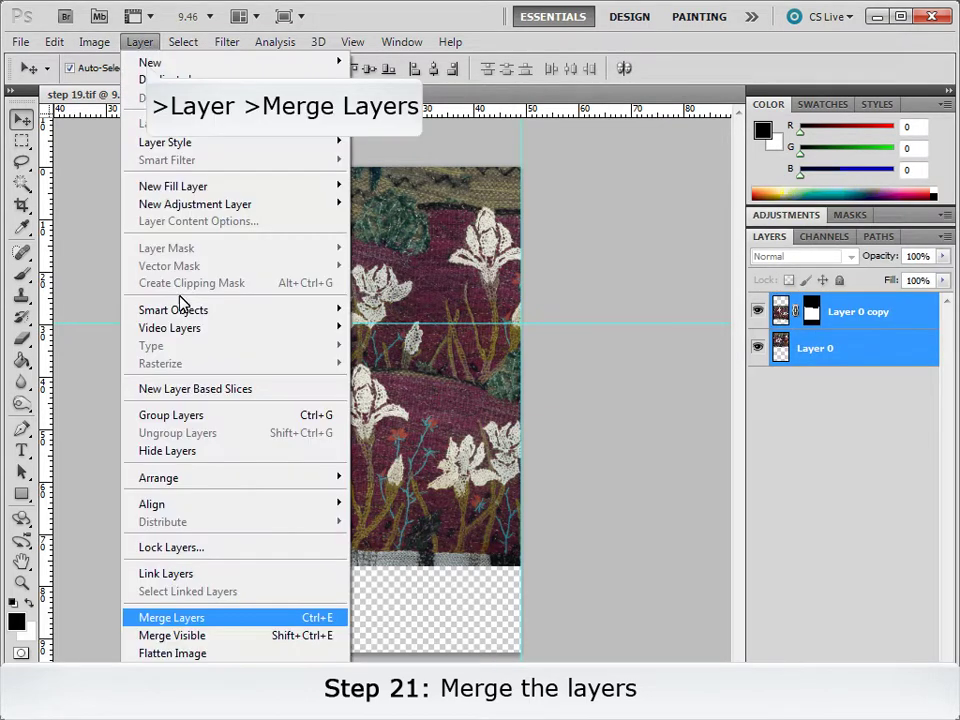
click(172, 618)
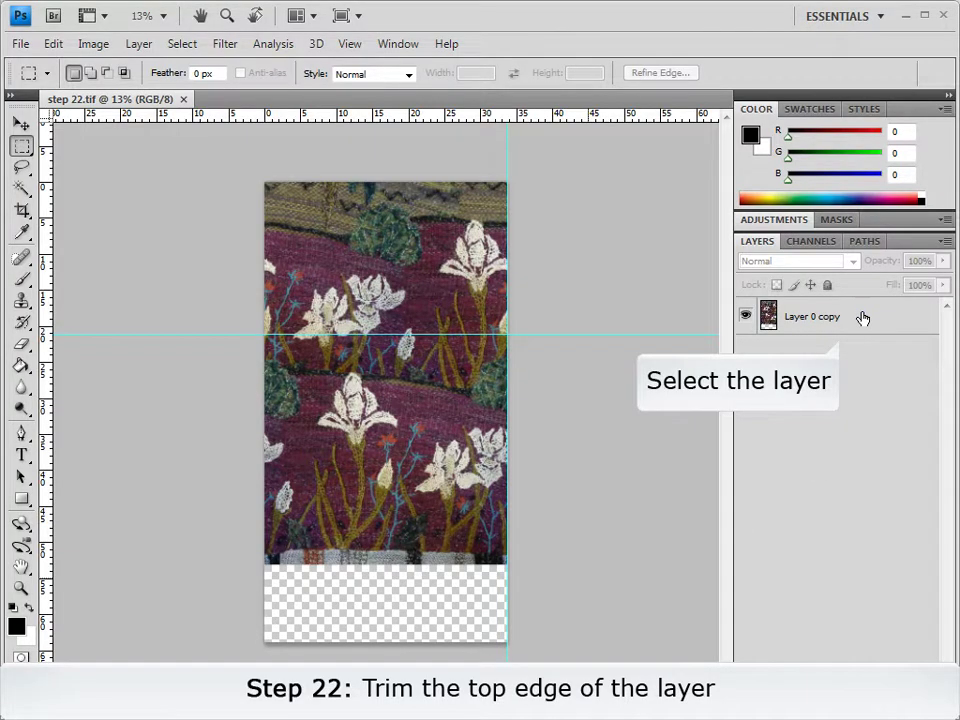
Step: Select and clear the ragged top strip of the layer, then deselect
click(20, 146)
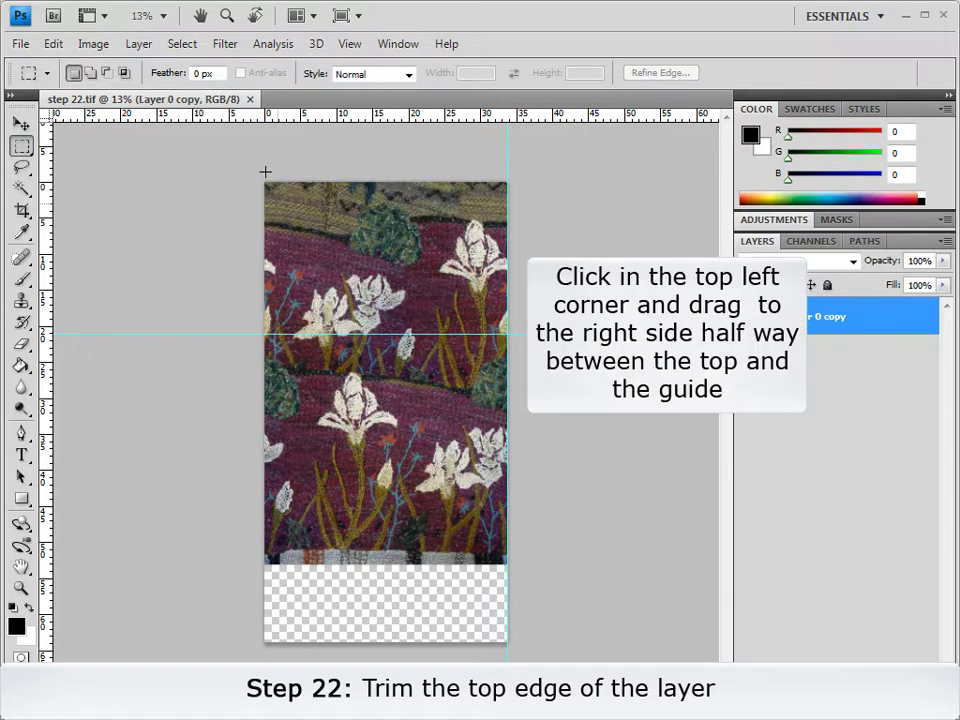
drag(268, 182, 511, 263)
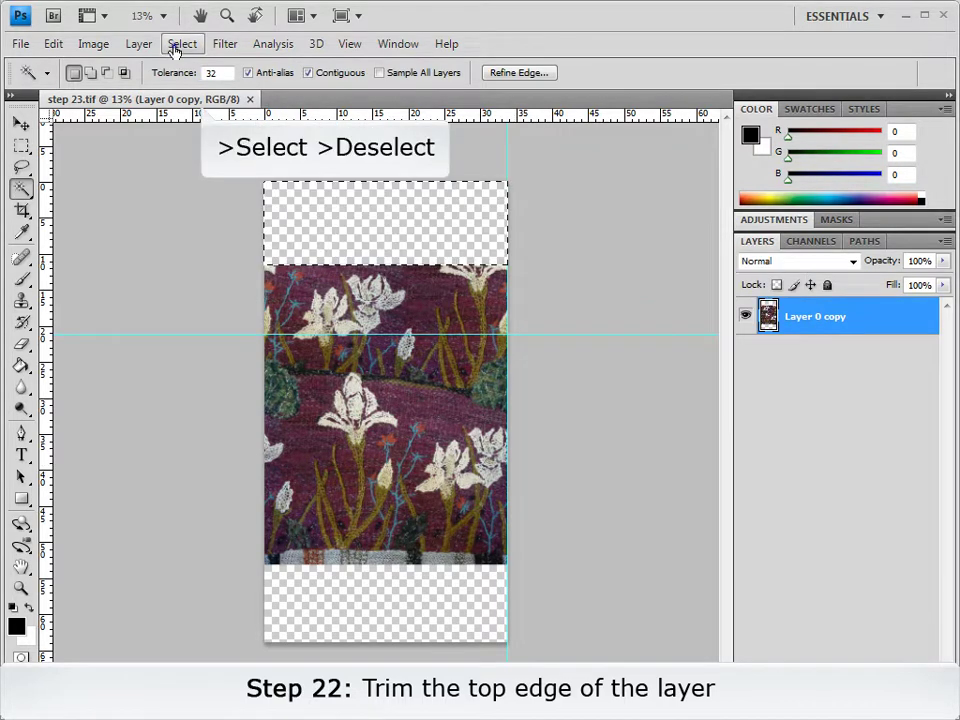
click(180, 44)
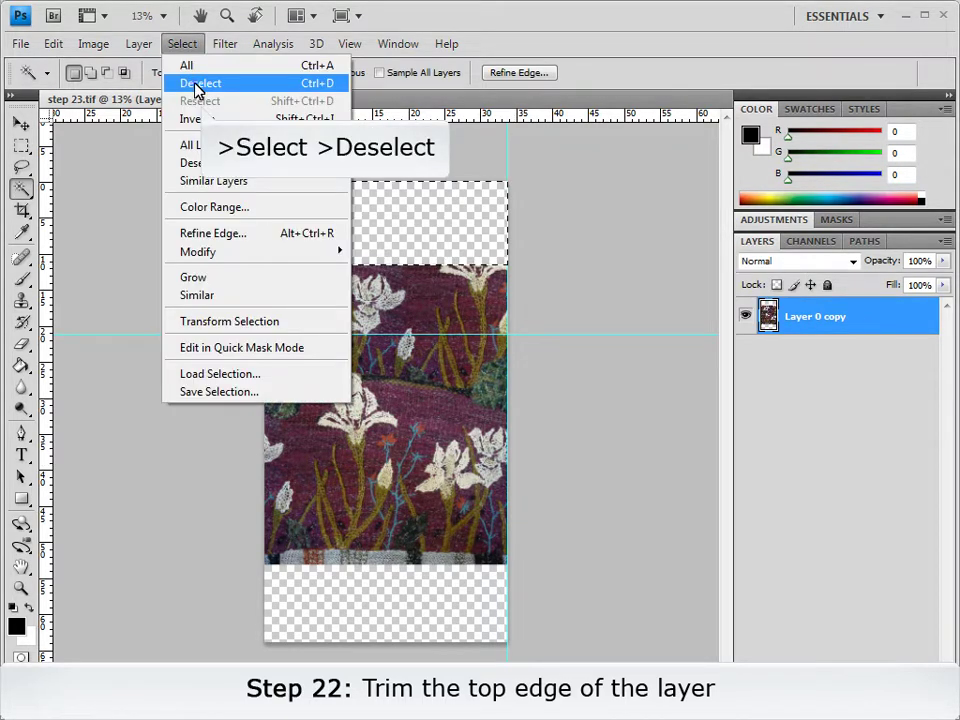
click(198, 84)
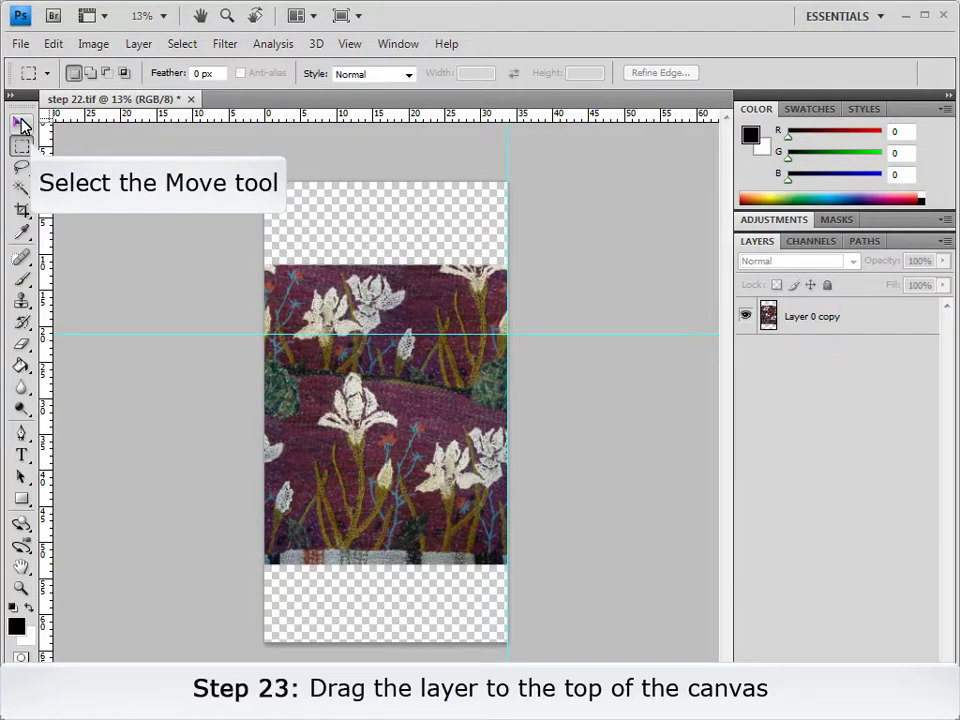
Step: Move the layer up to the canvas top and crop the canvas at the guide
click(20, 122)
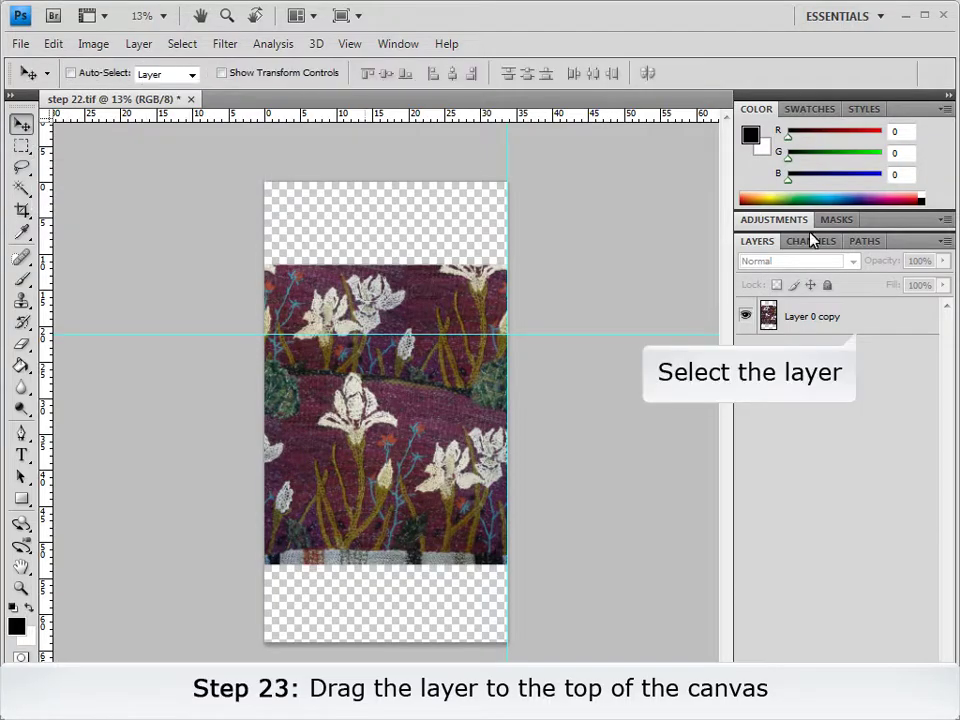
click(855, 317)
drag(394, 436, 388, 368)
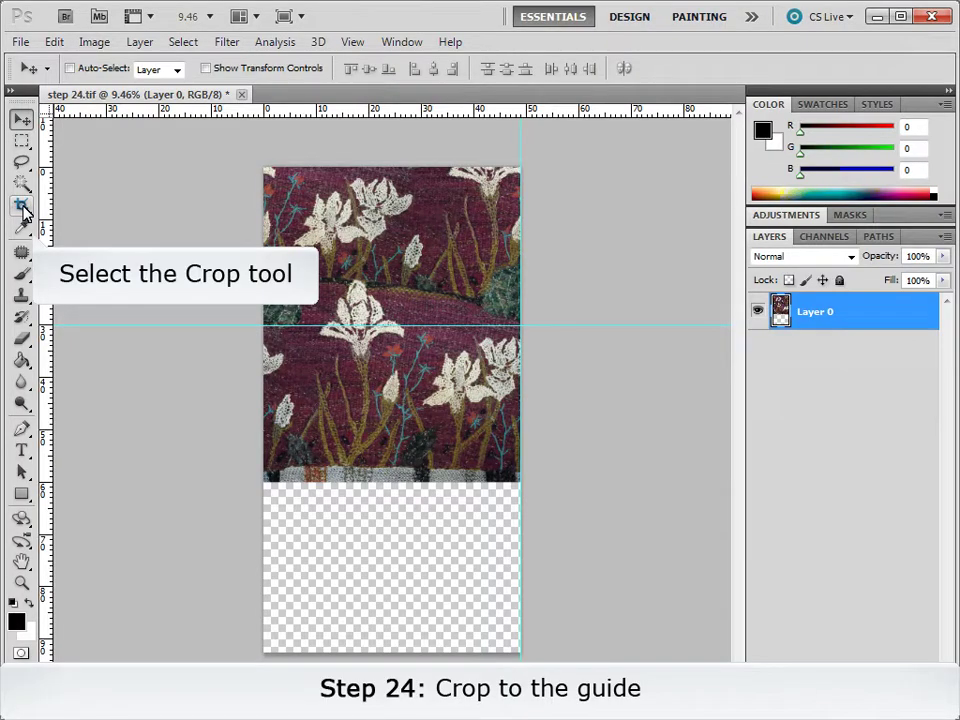
click(21, 205)
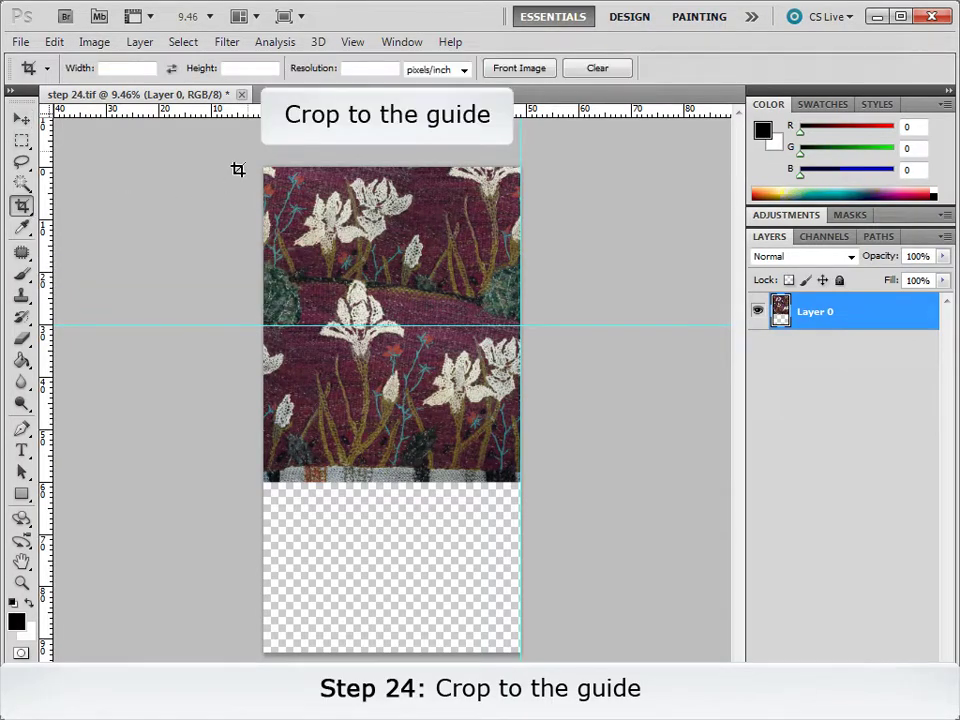
drag(263, 167, 519, 325)
key(Return)
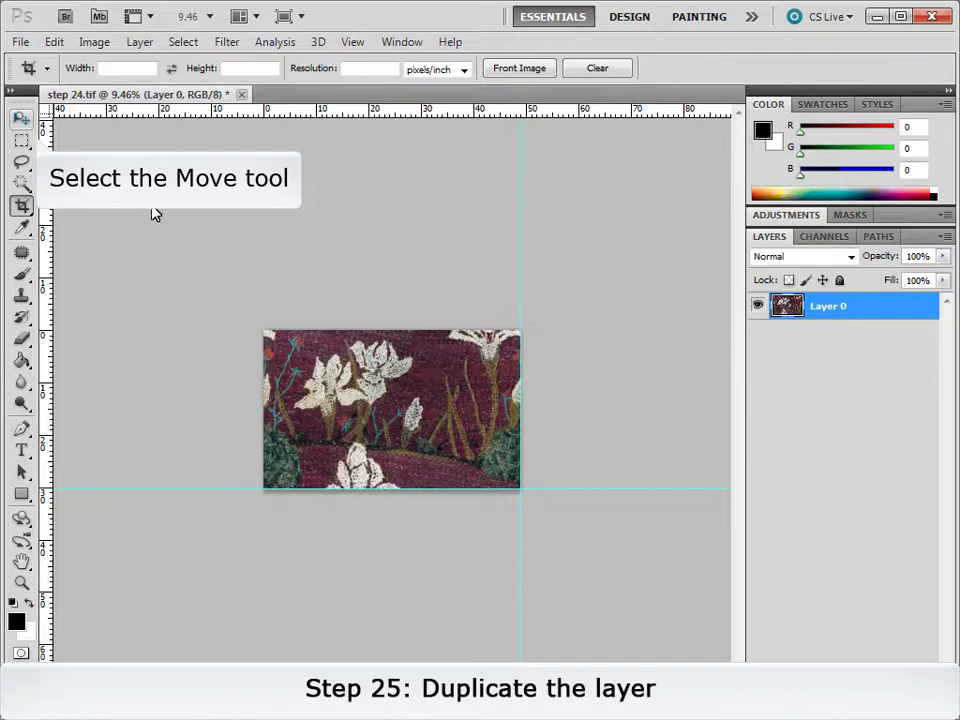
Step: Duplicate Layer 0 as Layer 0 copy
click(21, 119)
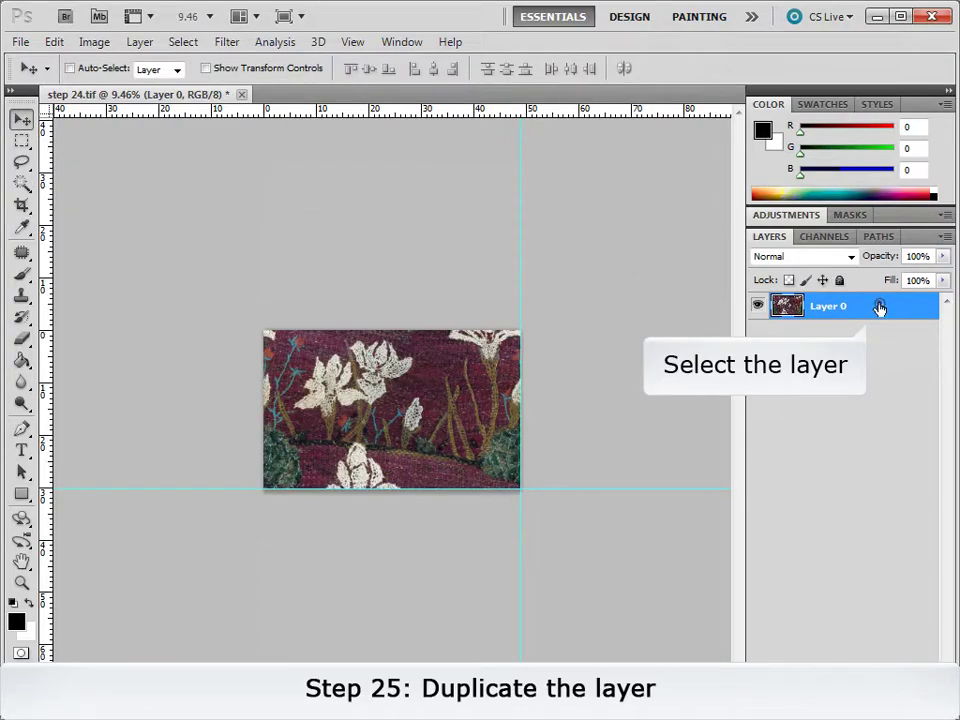
click(140, 44)
click(165, 80)
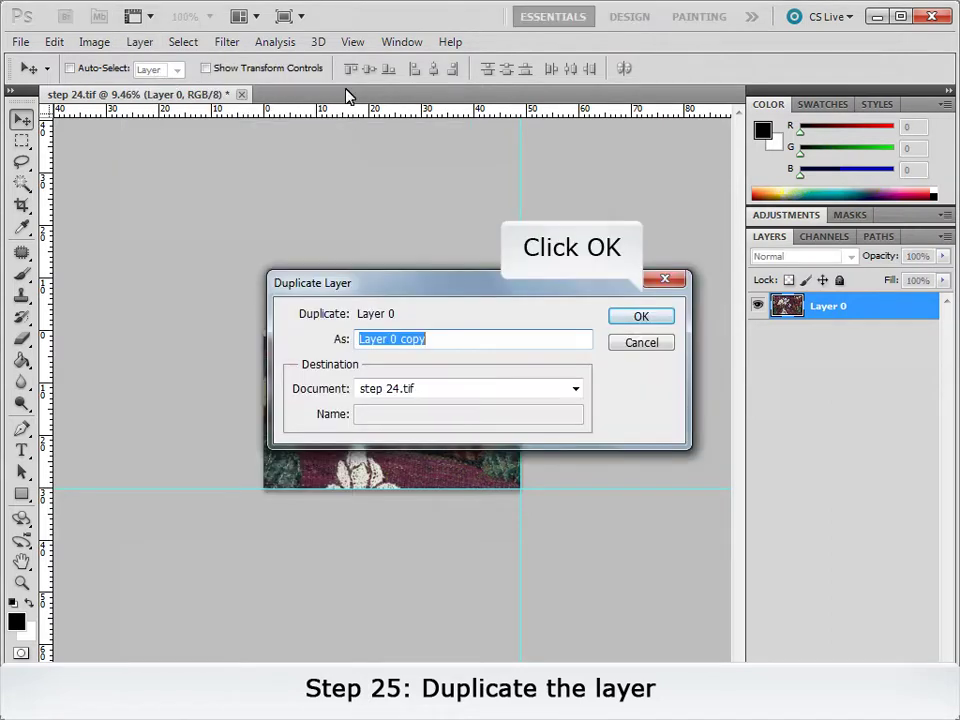
click(629, 318)
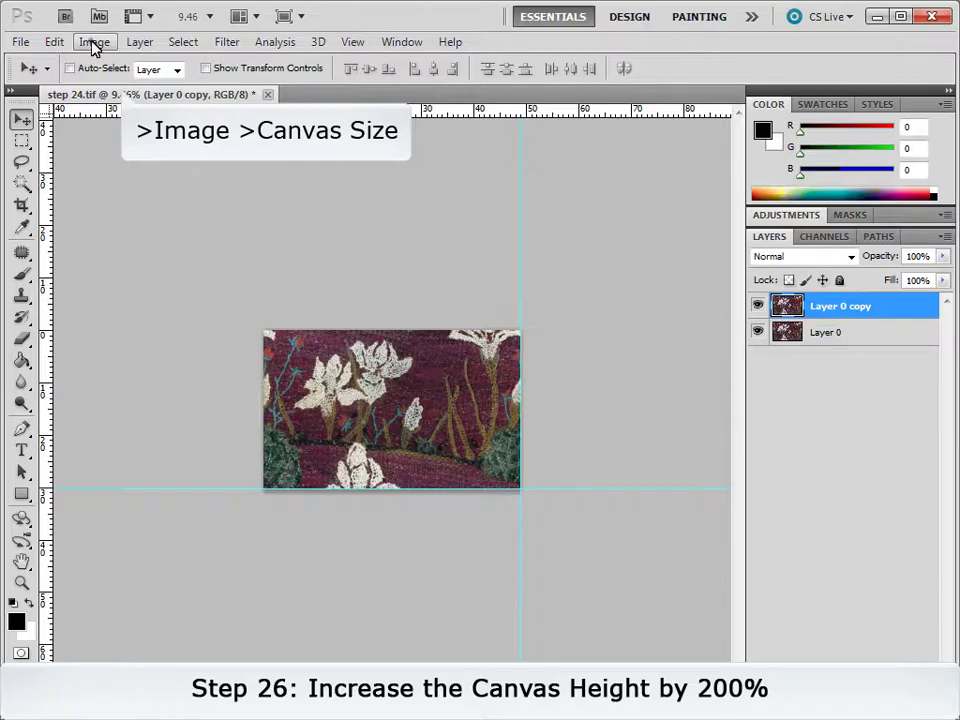
Step: Double the canvas height to 200 percent, anchored at the top edge
click(94, 42)
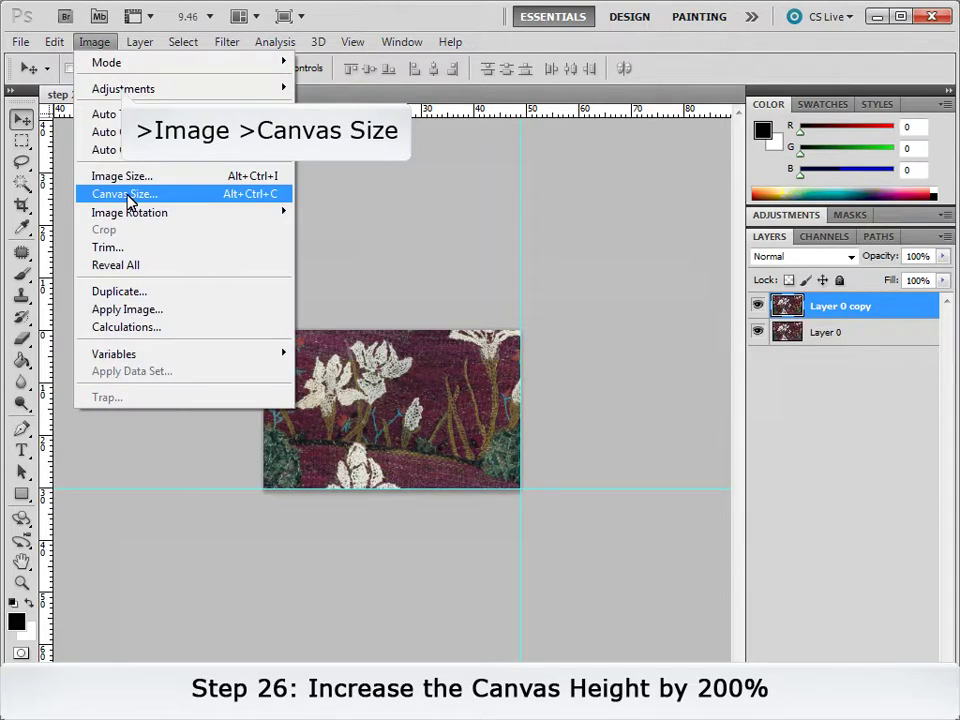
click(126, 194)
click(472, 403)
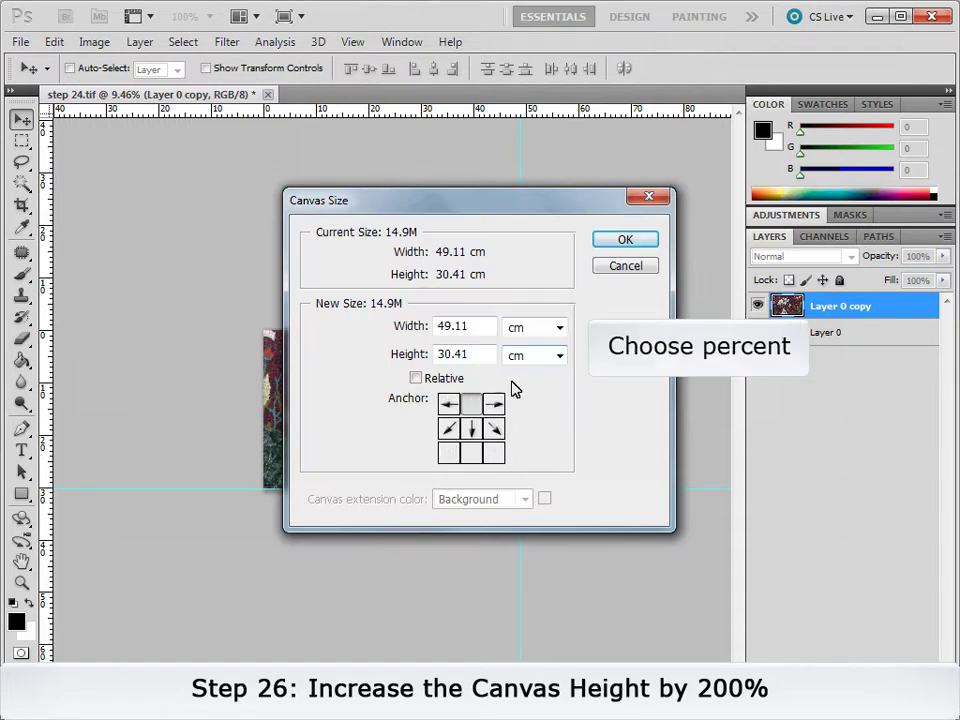
click(520, 356)
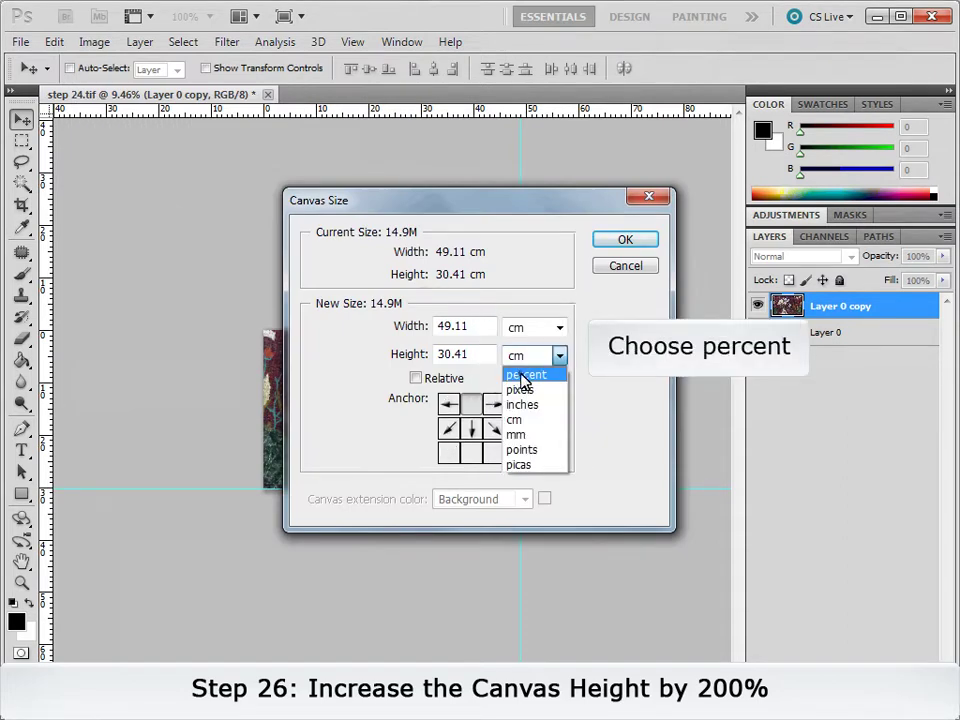
click(519, 370)
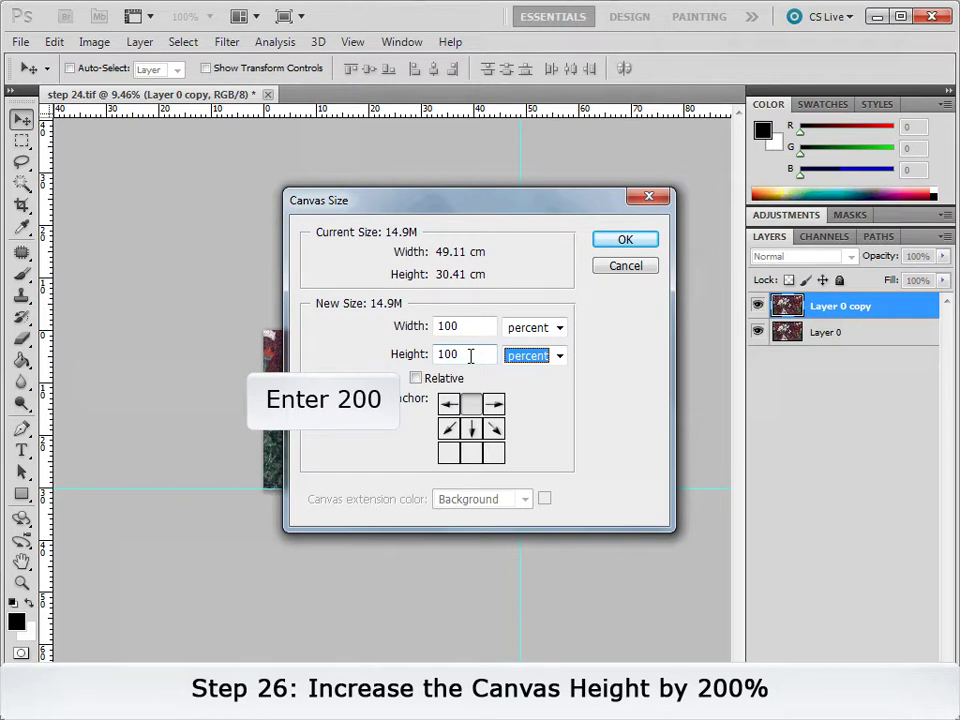
double_click(470, 355)
text(200)
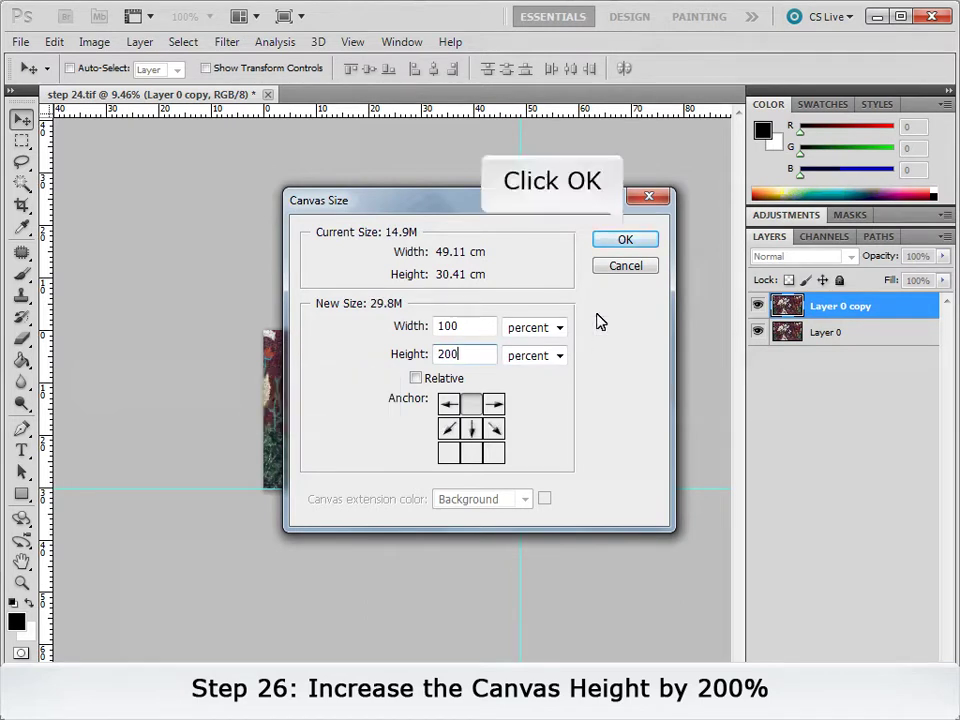
click(625, 242)
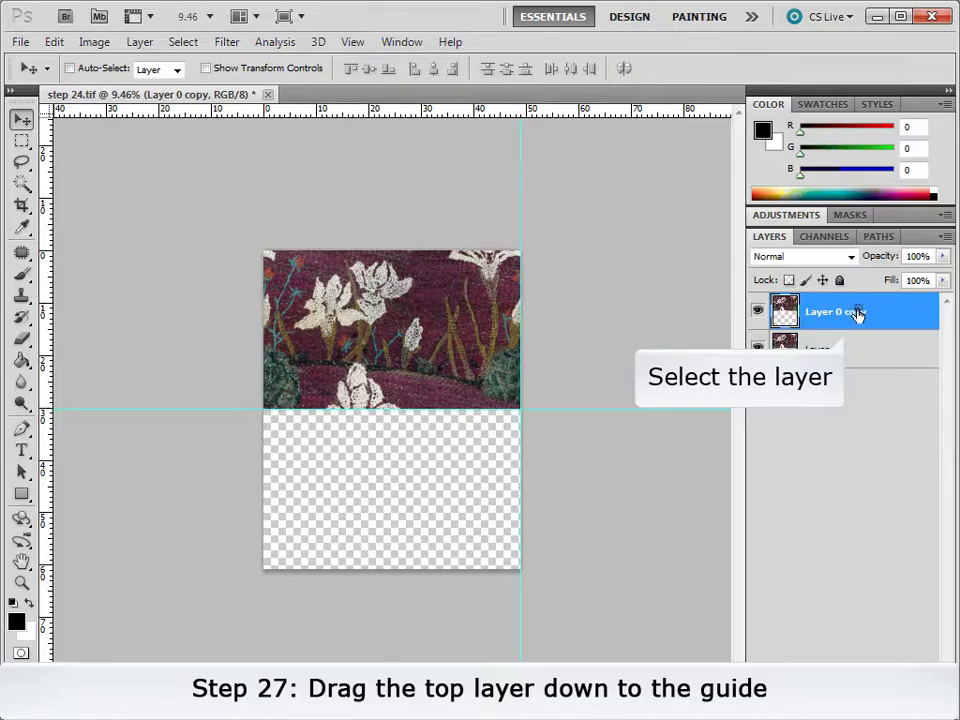
Step: Move the copy into the lower half and offset it 1500 px horizontally with wrap-around
drag(397, 322, 395, 479)
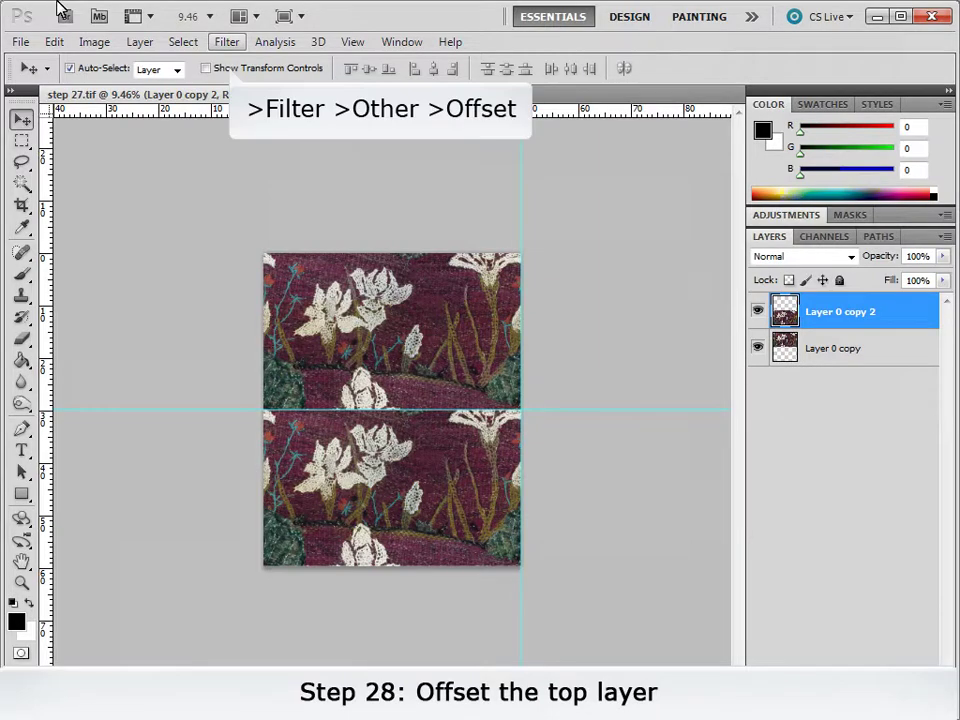
click(230, 42)
mouse_move(241, 408)
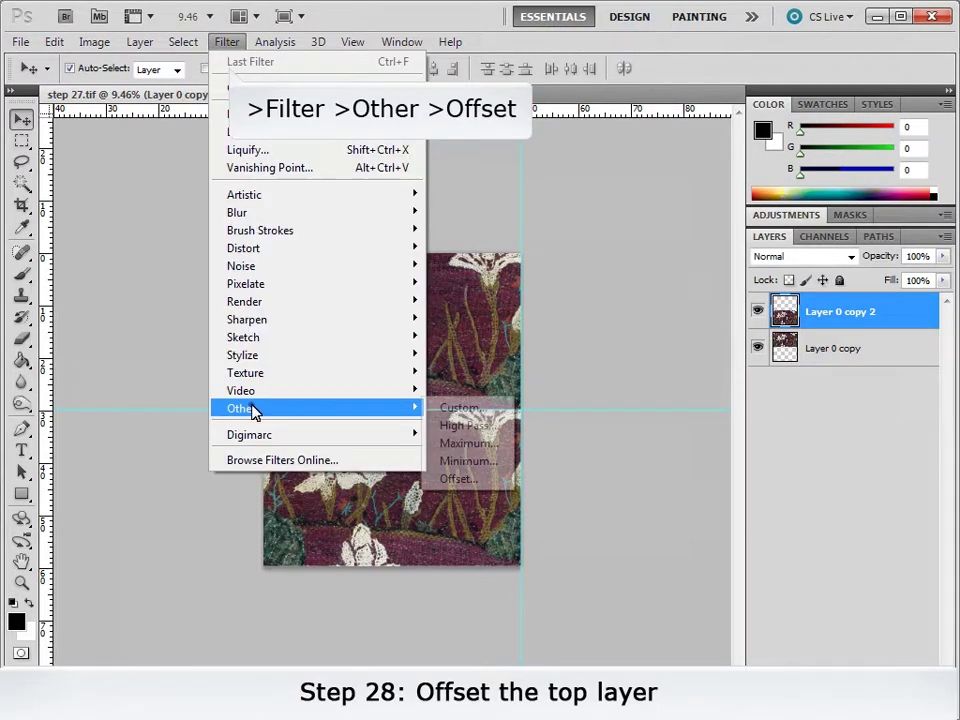
click(450, 481)
double_click(311, 351)
text(1500)
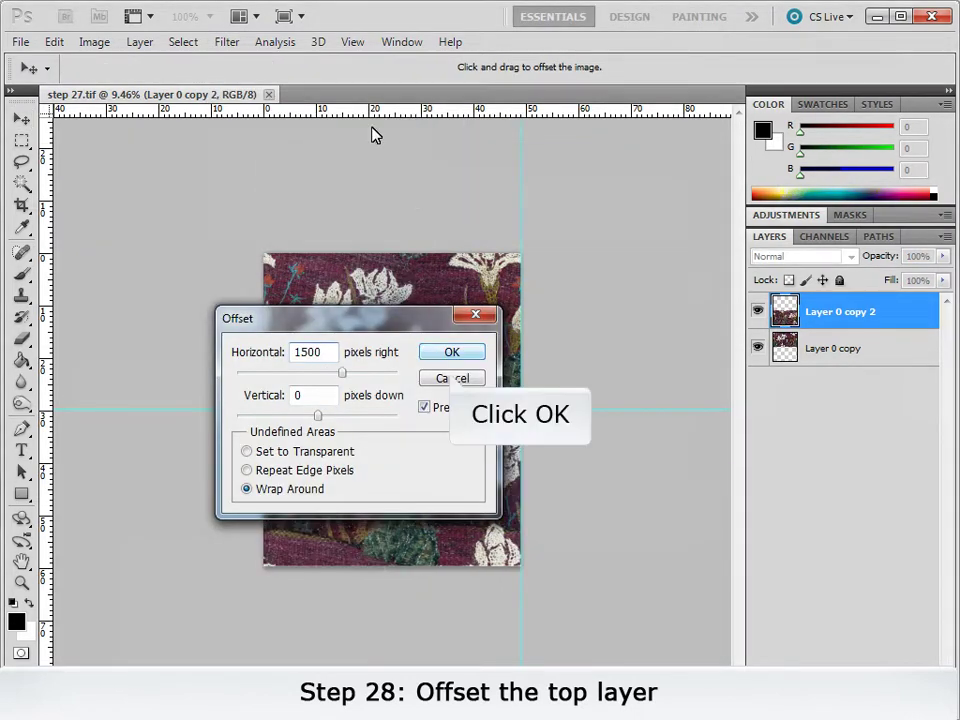
click(446, 354)
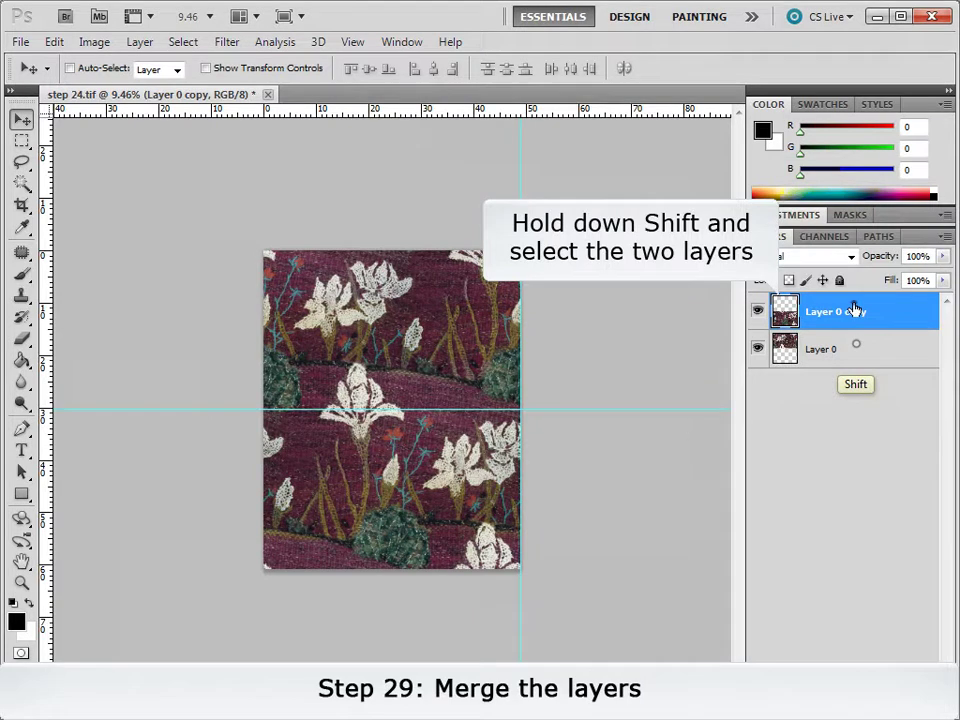
Step: Merge both layers into a single layer, Layer 0 copy 2
shift+click(863, 318)
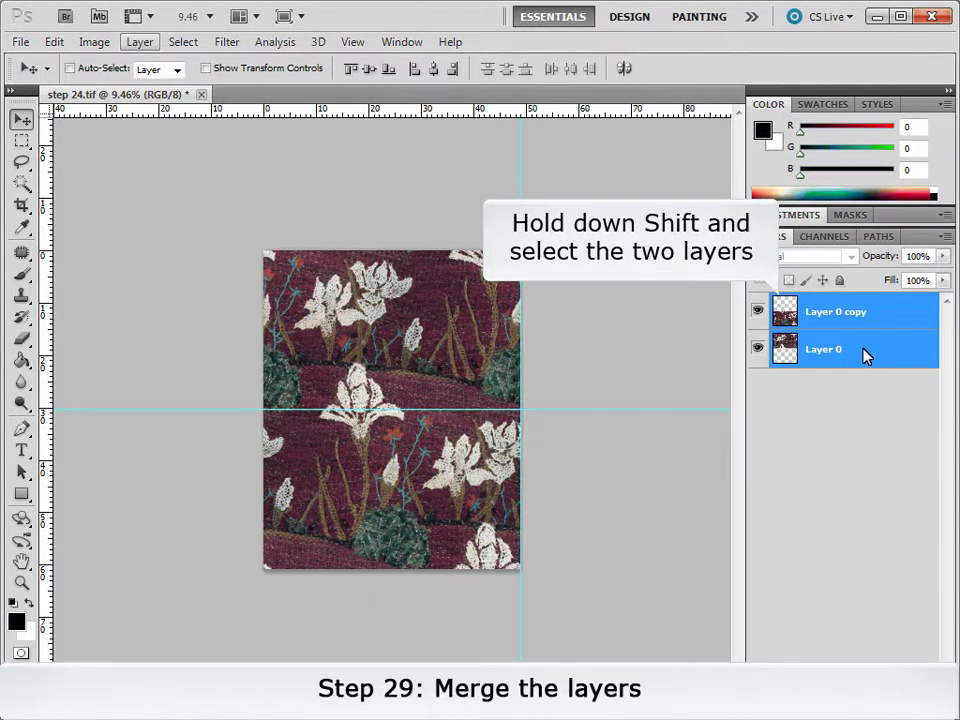
click(140, 42)
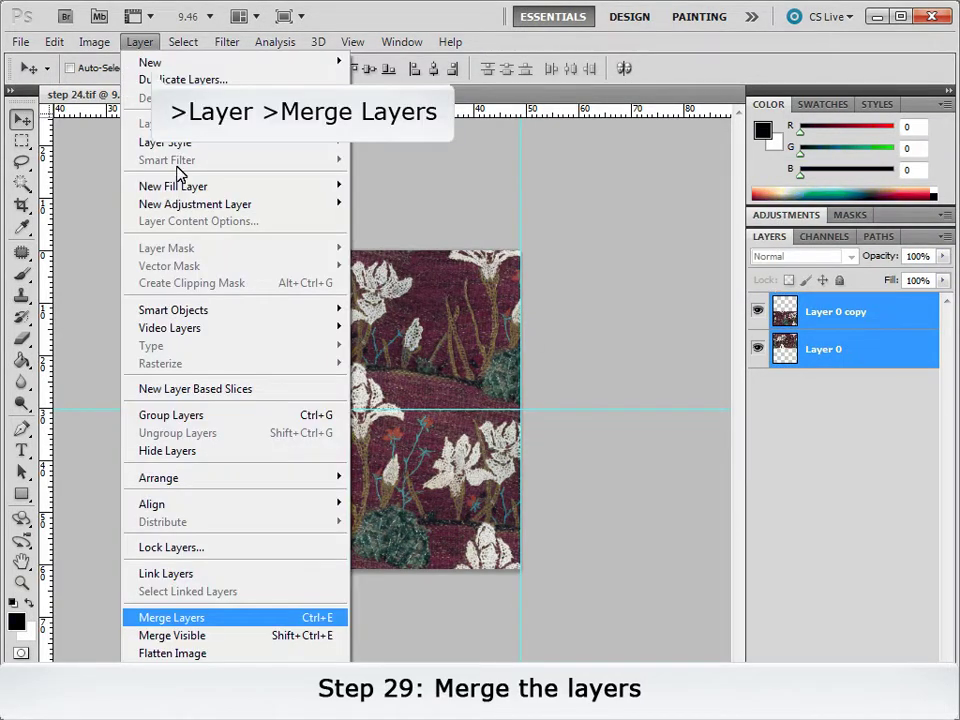
click(193, 619)
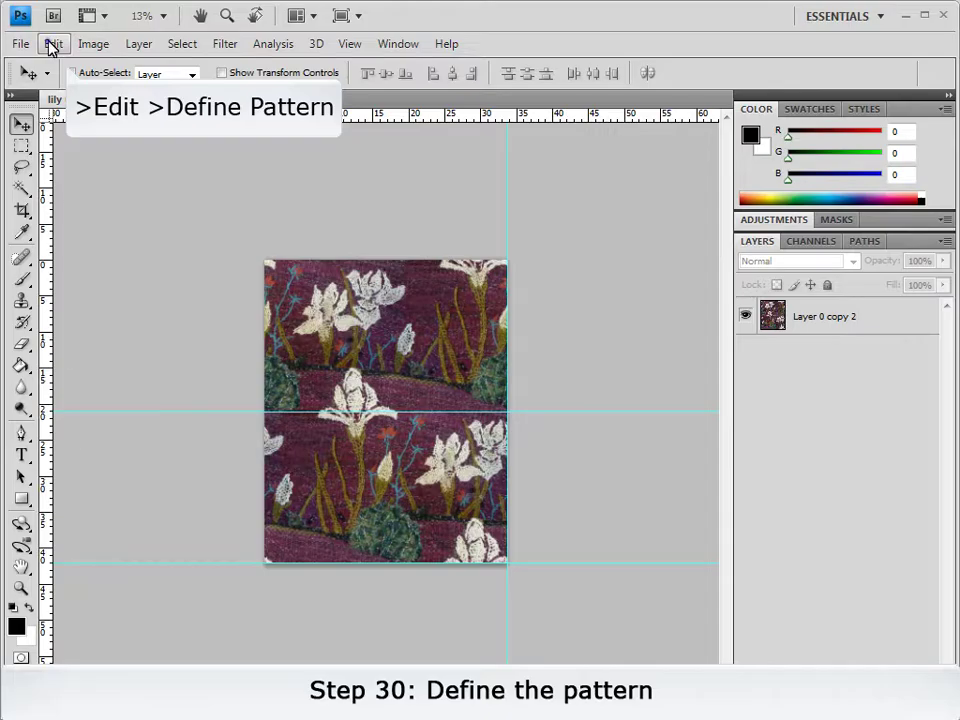
Step: Define the merged iris tile as a new pattern
click(52, 43)
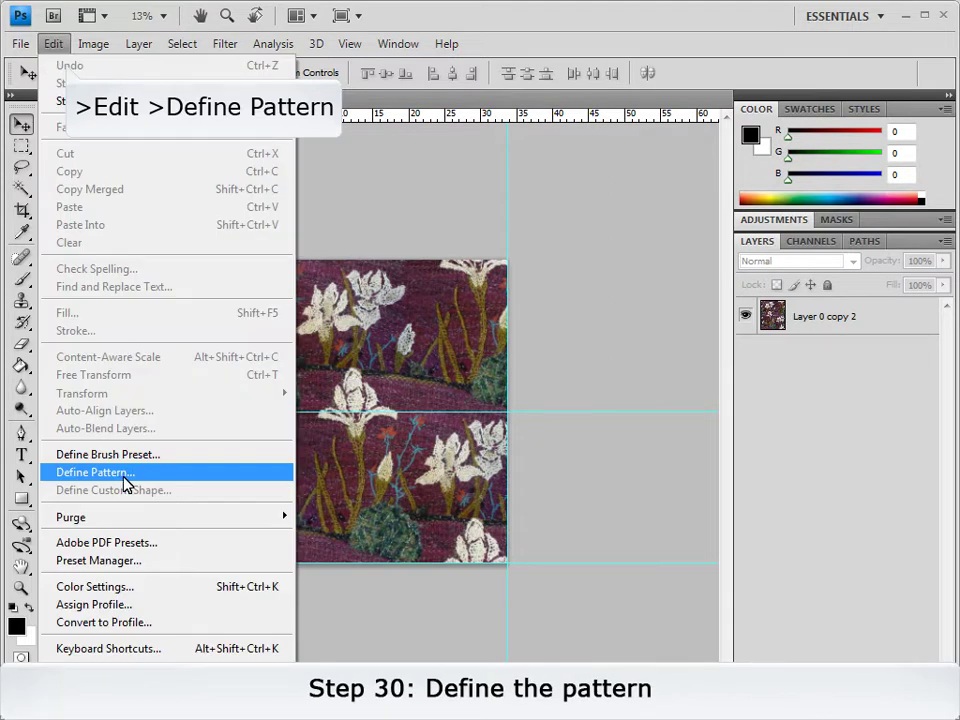
click(115, 473)
click(666, 357)
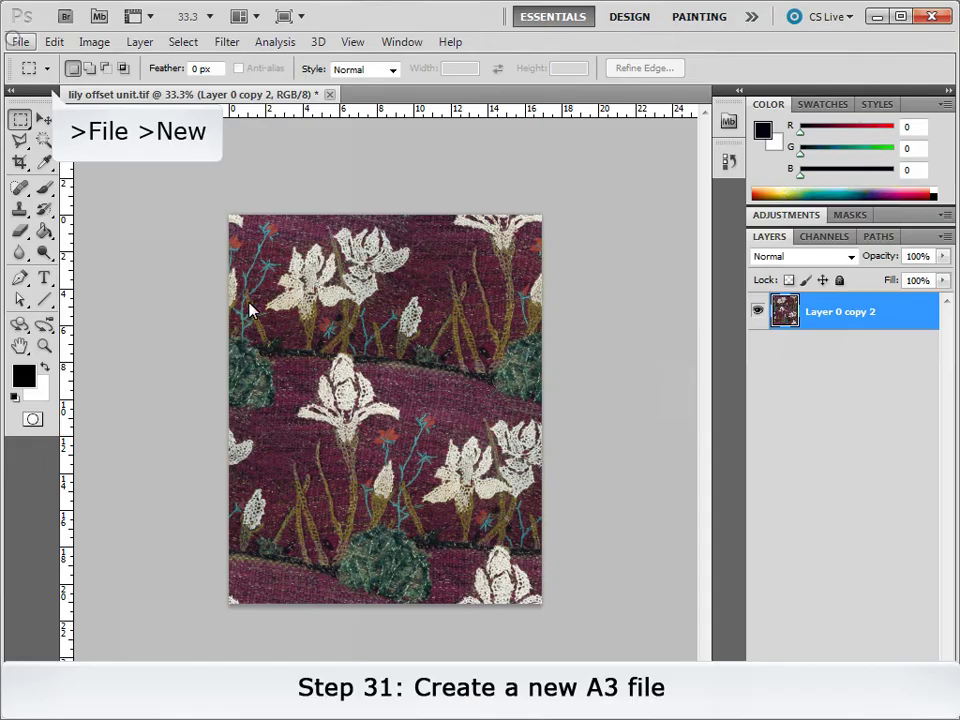
Step: Create a blank A3 document, 29.7 × 42 cm at 150 ppi
click(24, 43)
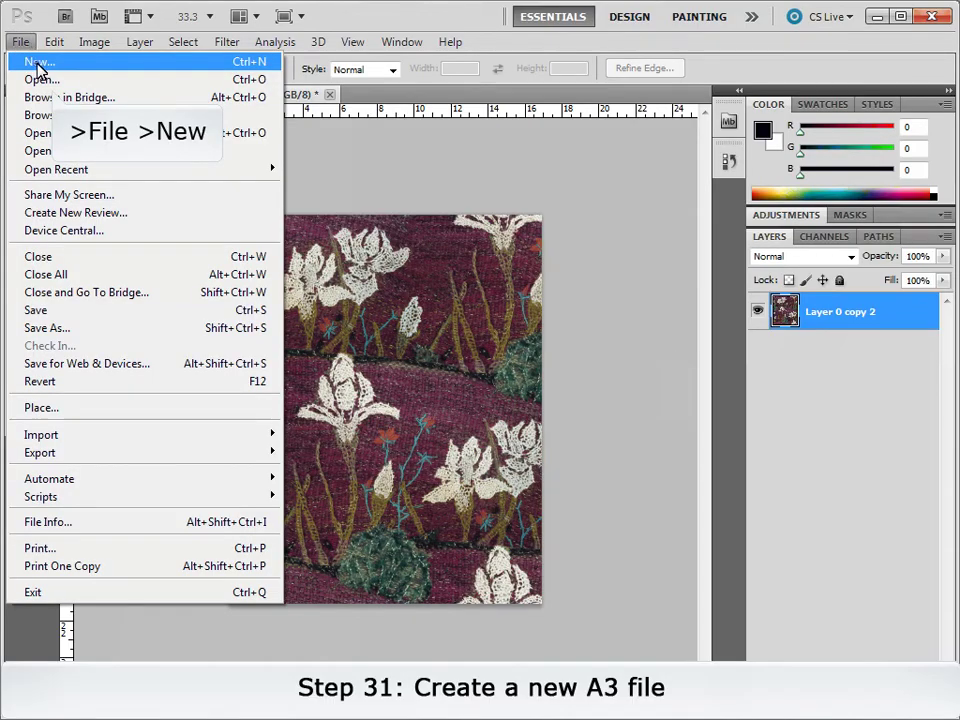
click(38, 62)
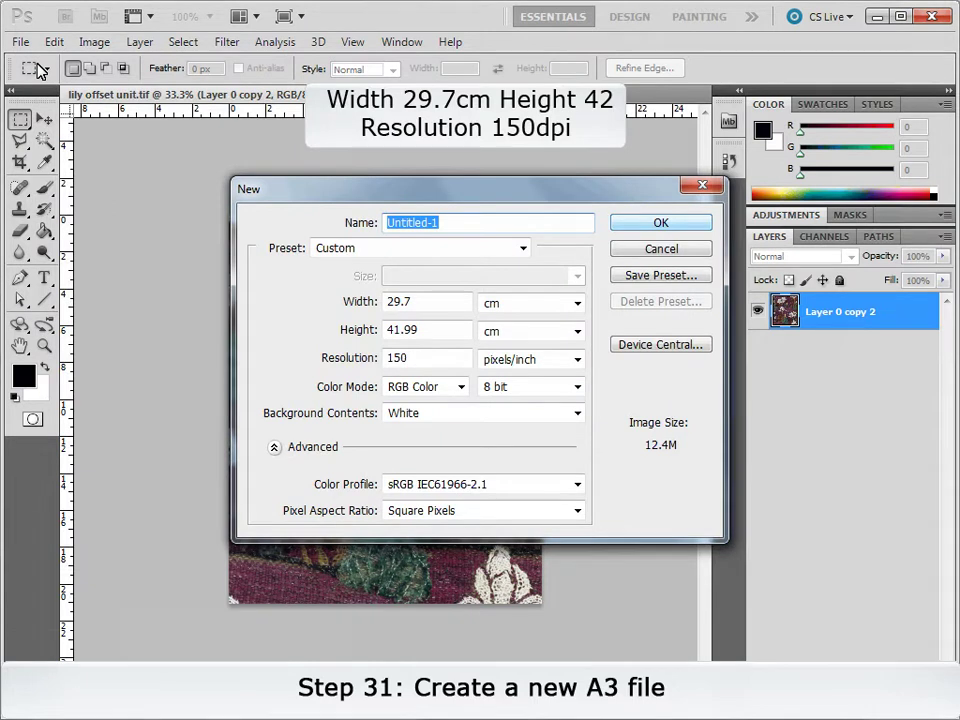
click(652, 228)
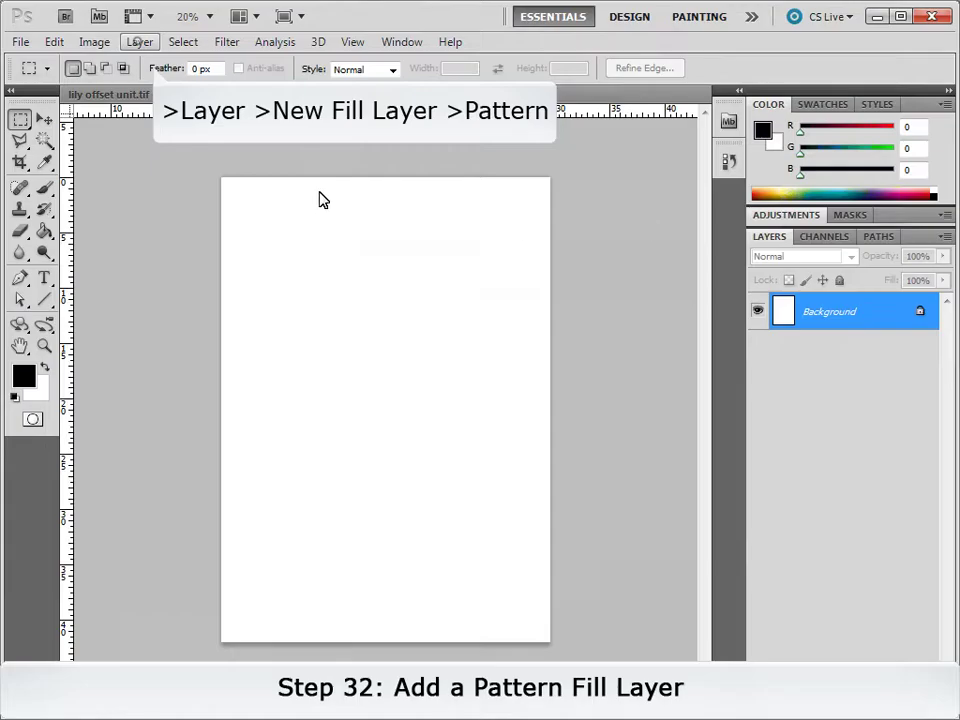
Step: Add a Pattern Fill 1 layer tiling the iris textile at 80% scale, shifted left and up
click(139, 42)
mouse_move(173, 186)
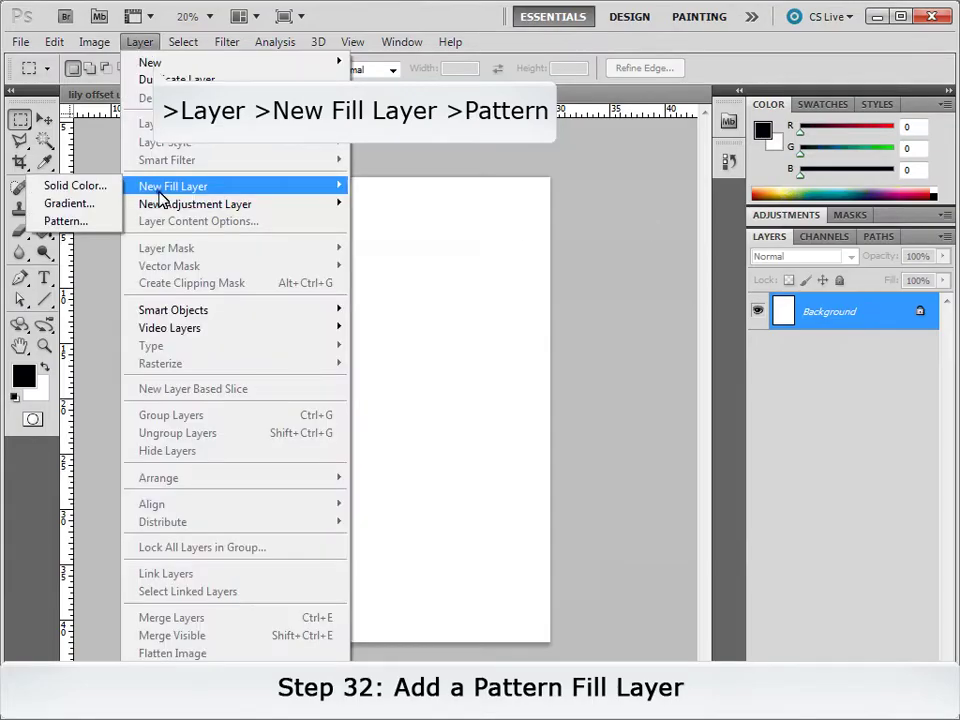
click(97, 221)
click(615, 332)
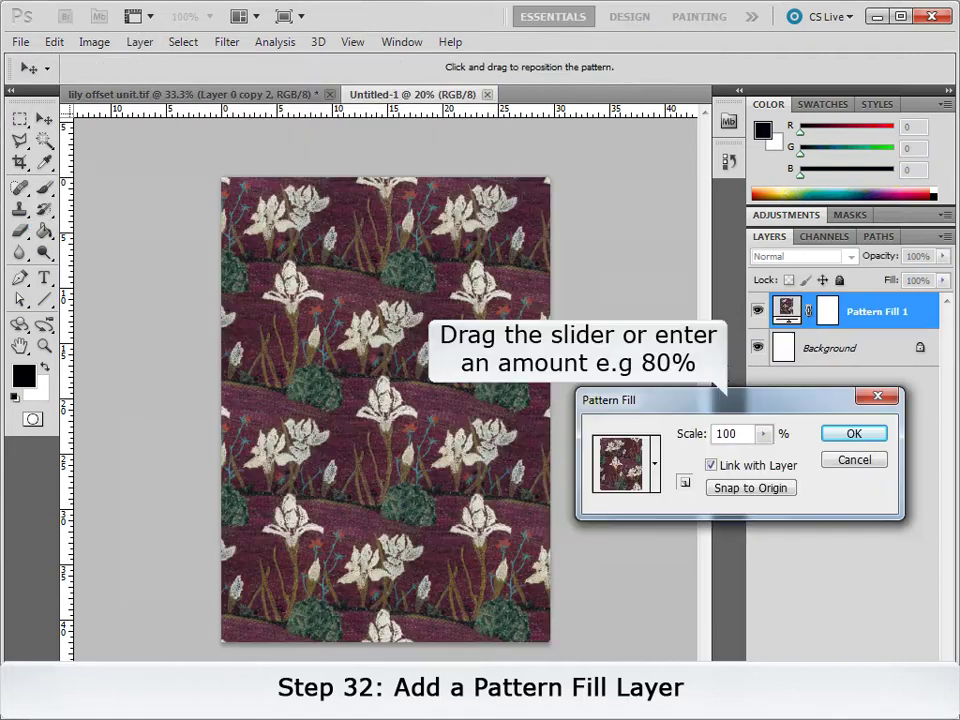
double_click(741, 433)
text(80)
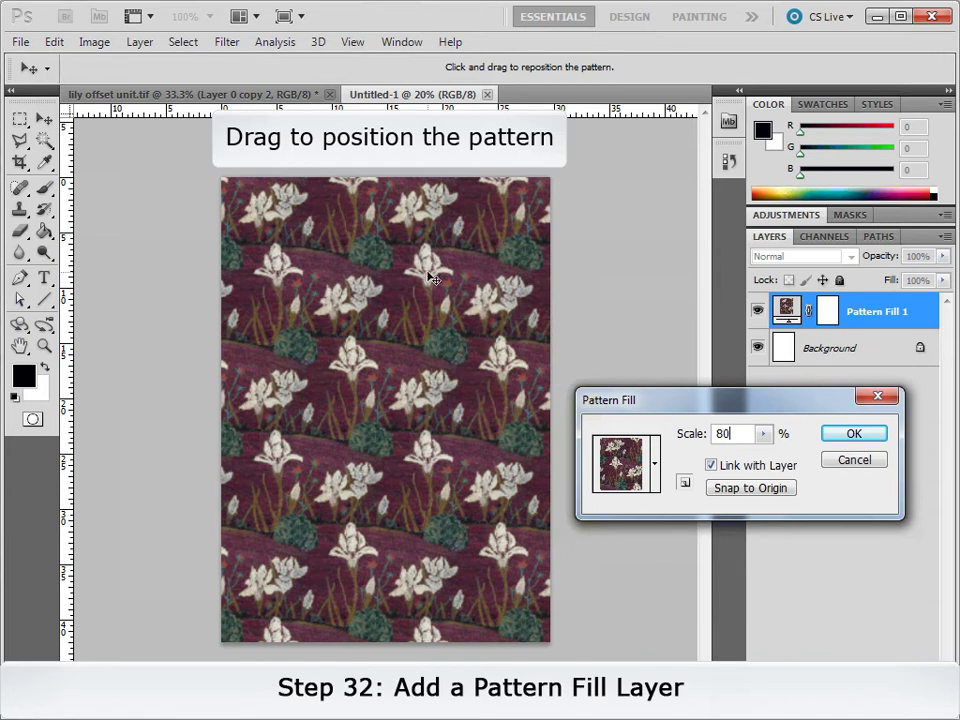
drag(432, 279, 358, 275)
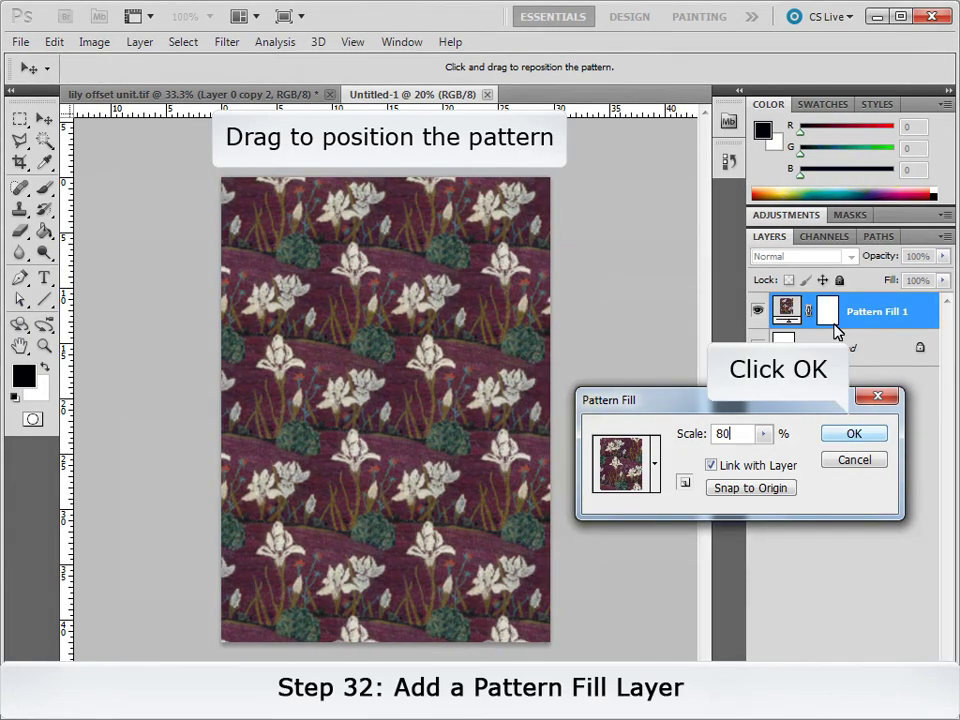
click(854, 434)
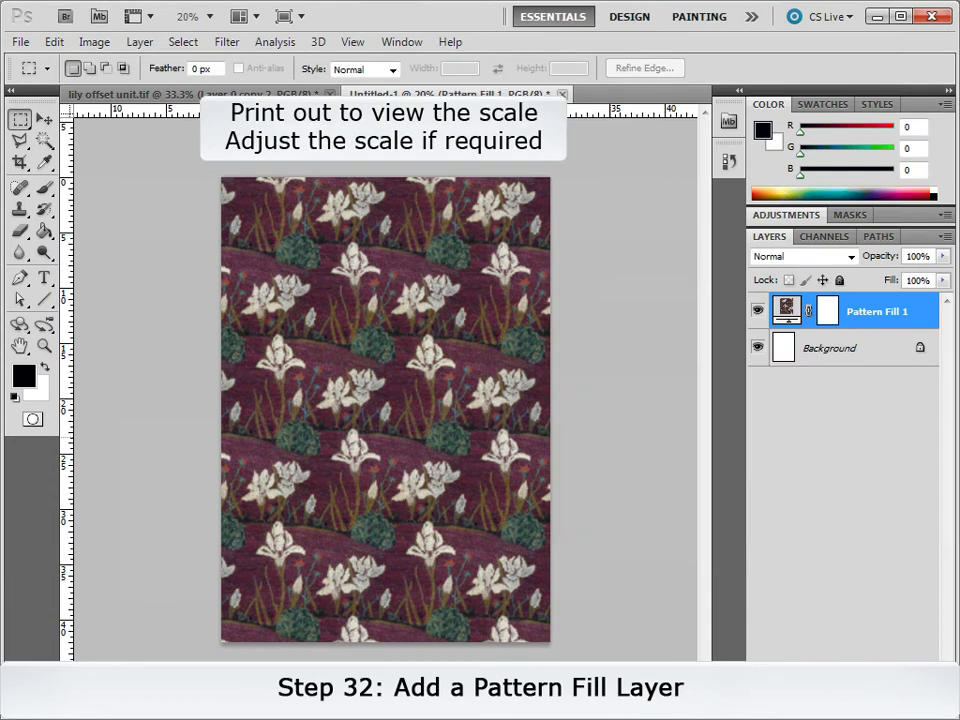